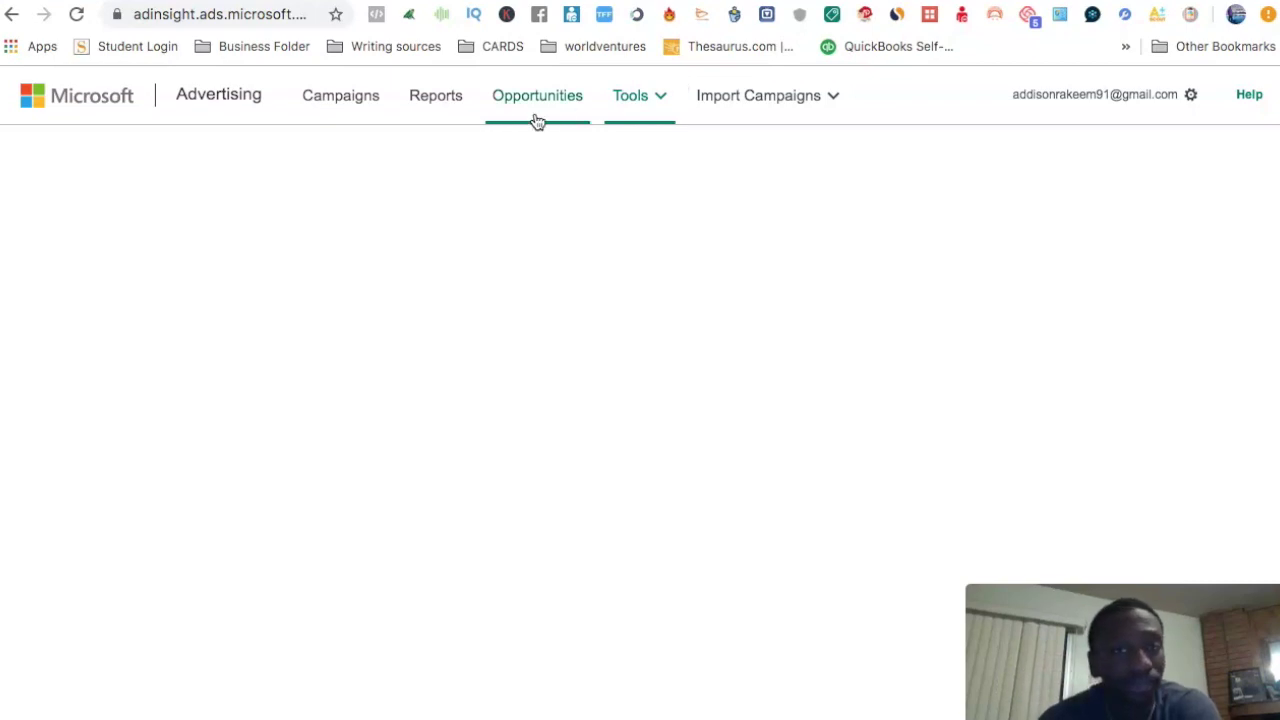
Step: Reload Keyword Planner and expand the search-by-phrase, website or category form
left_click(78, 15)
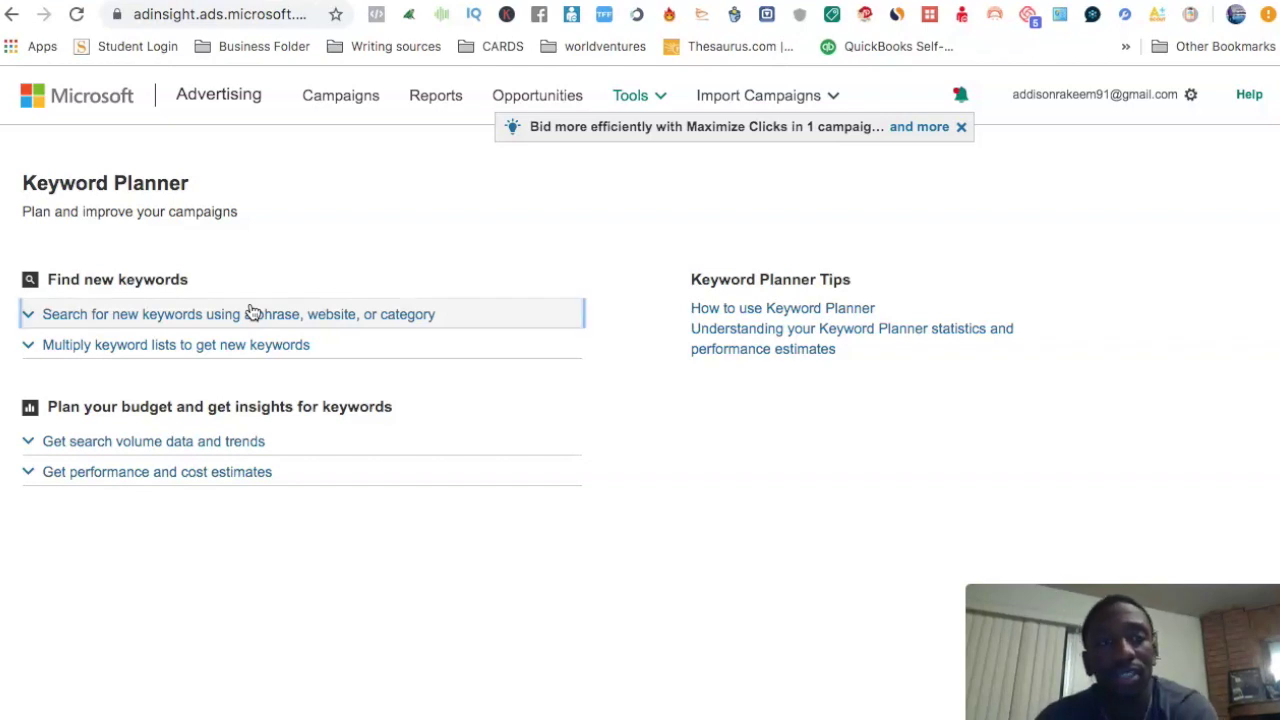
left_click(251, 313)
Step: Enter 'pitbull dogs' as the product or service and get keyword suggestions
left_click(226, 406)
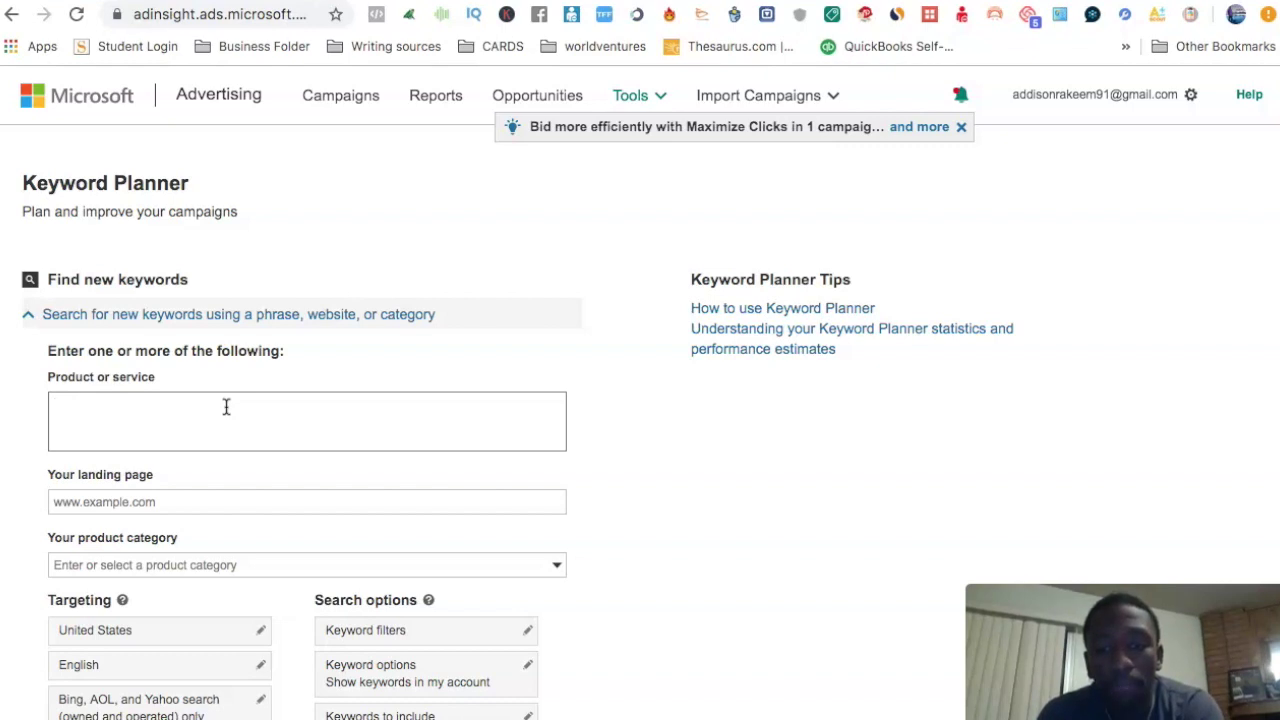
type("pi")
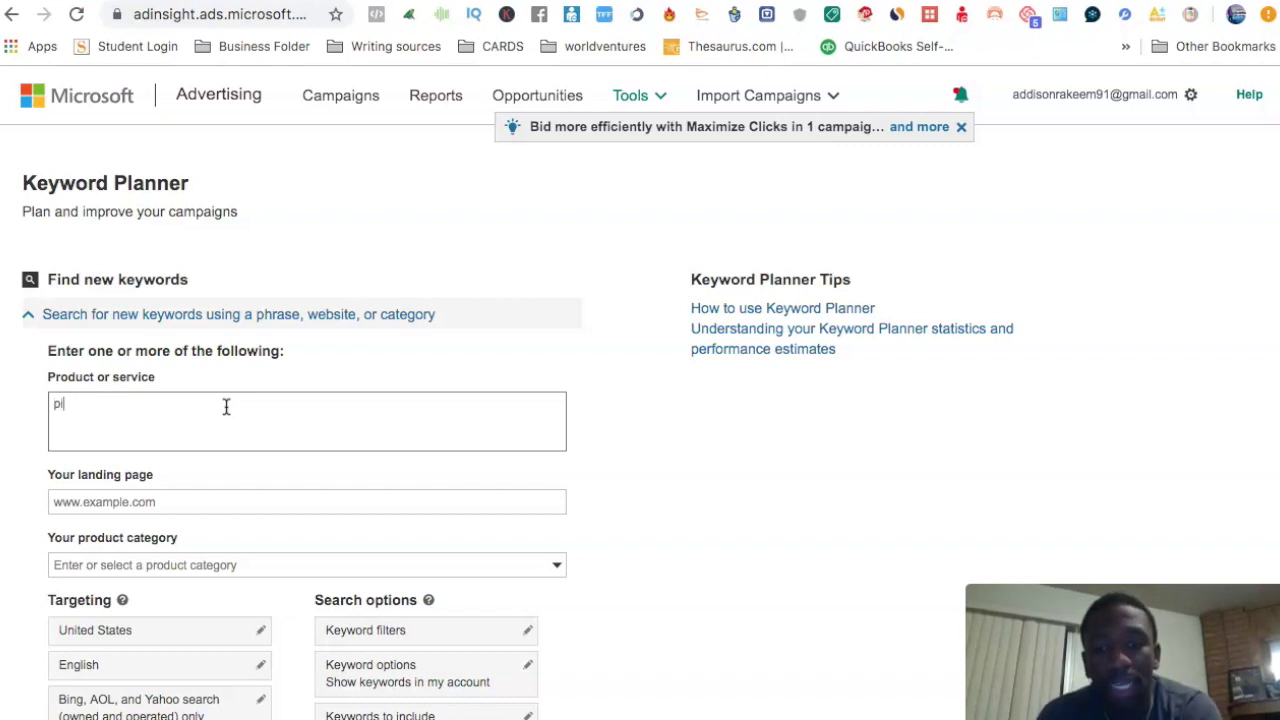
type("tbull")
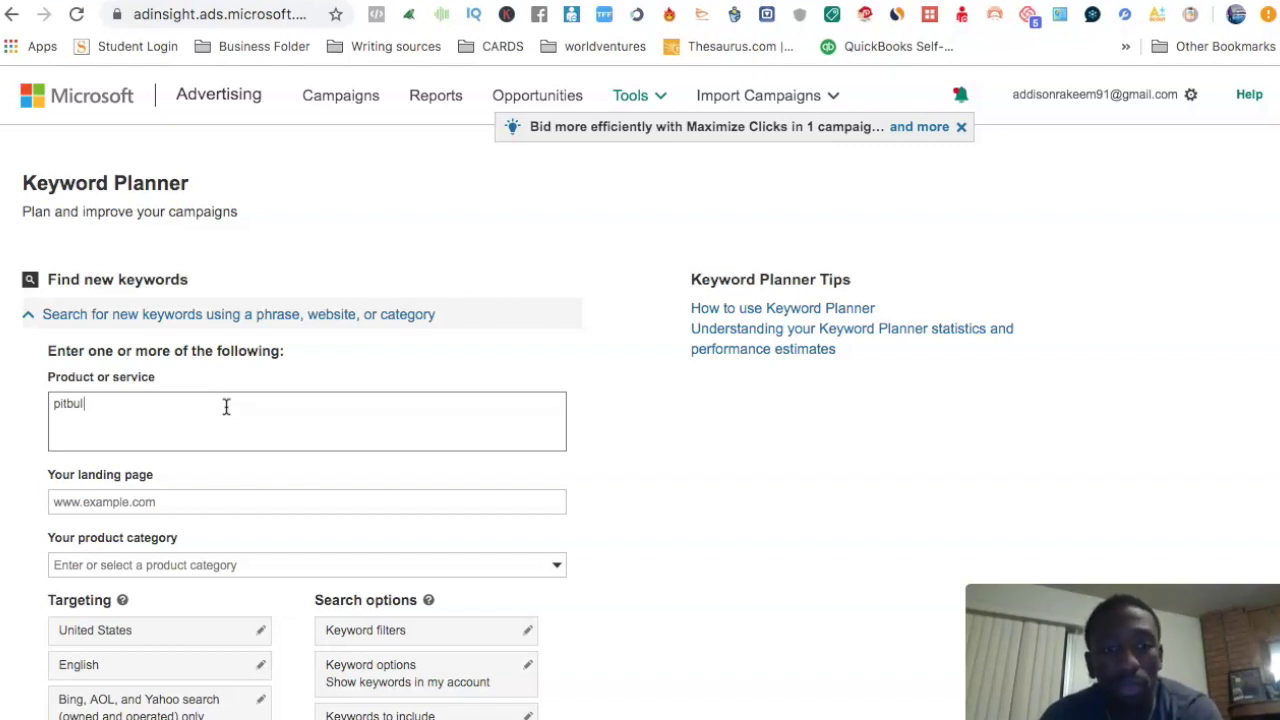
type("l")
key("BackSpace")
key("BackSpace")
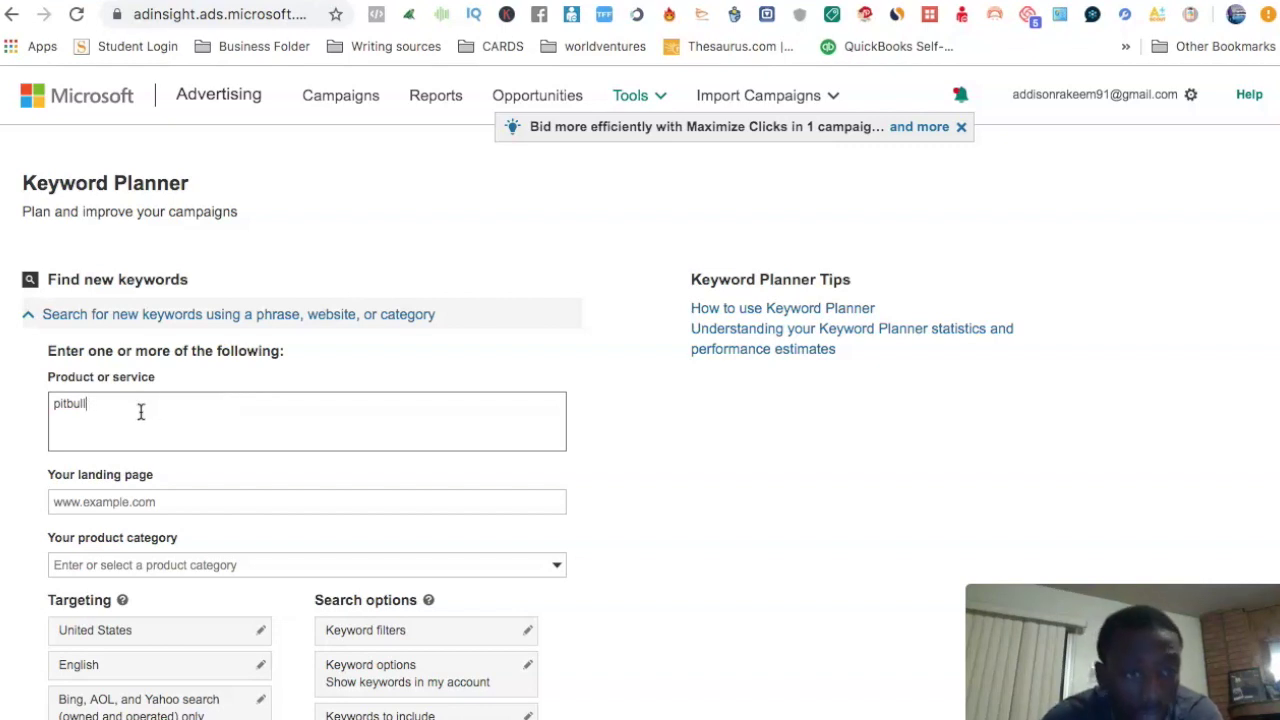
type("dogs")
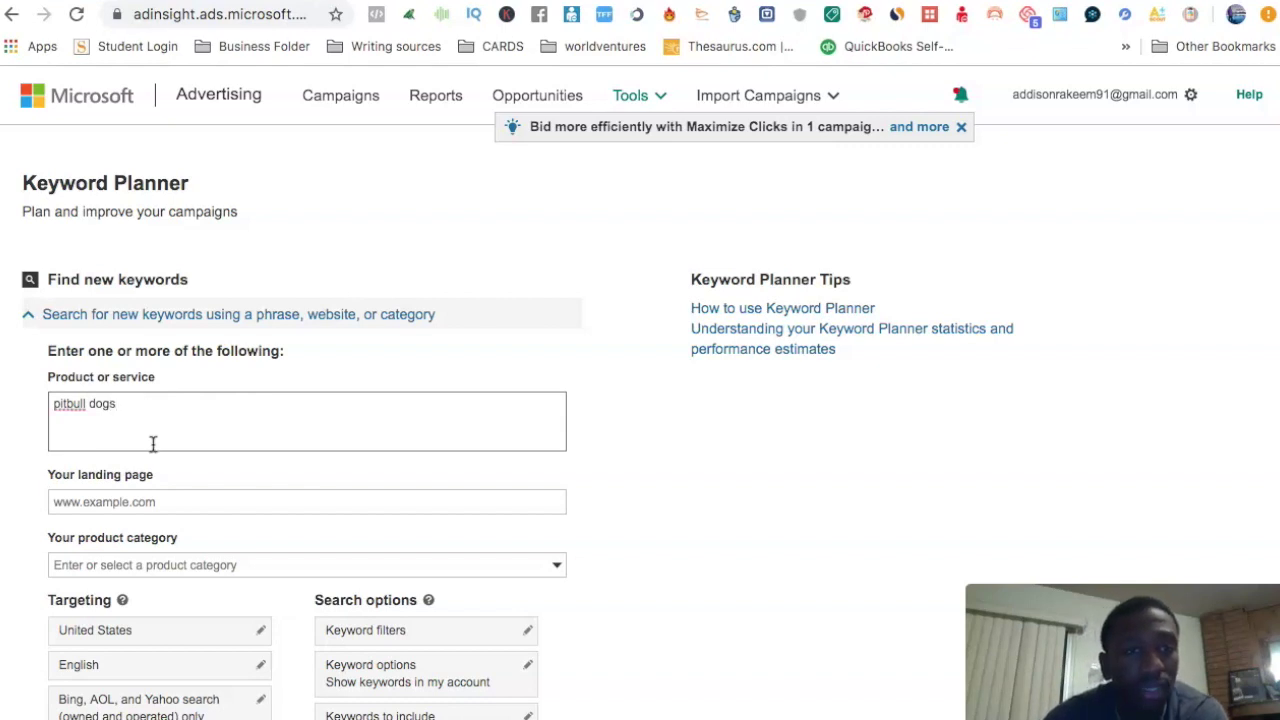
scroll(151, 443, "down", 3)
left_click(125, 650)
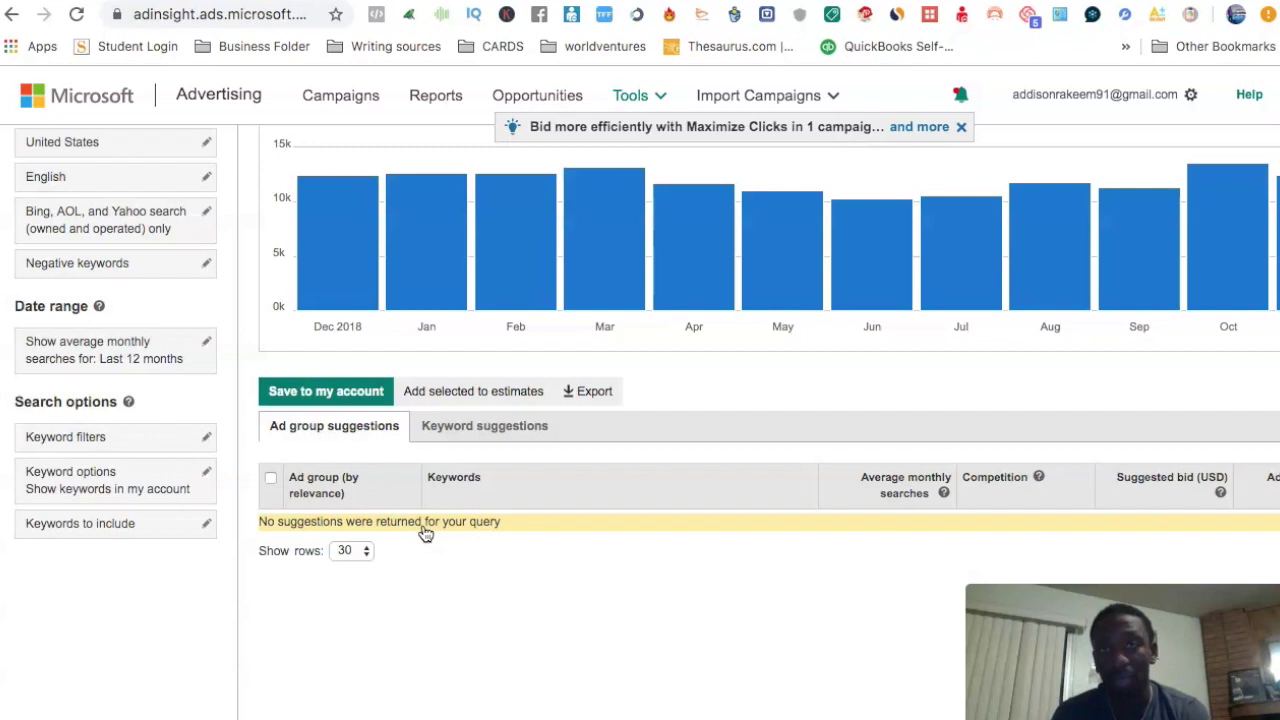
Step: Scroll the pitbull dogs results to view the search-volume chart and ad group suggestions
scroll(425, 533, "up", 3)
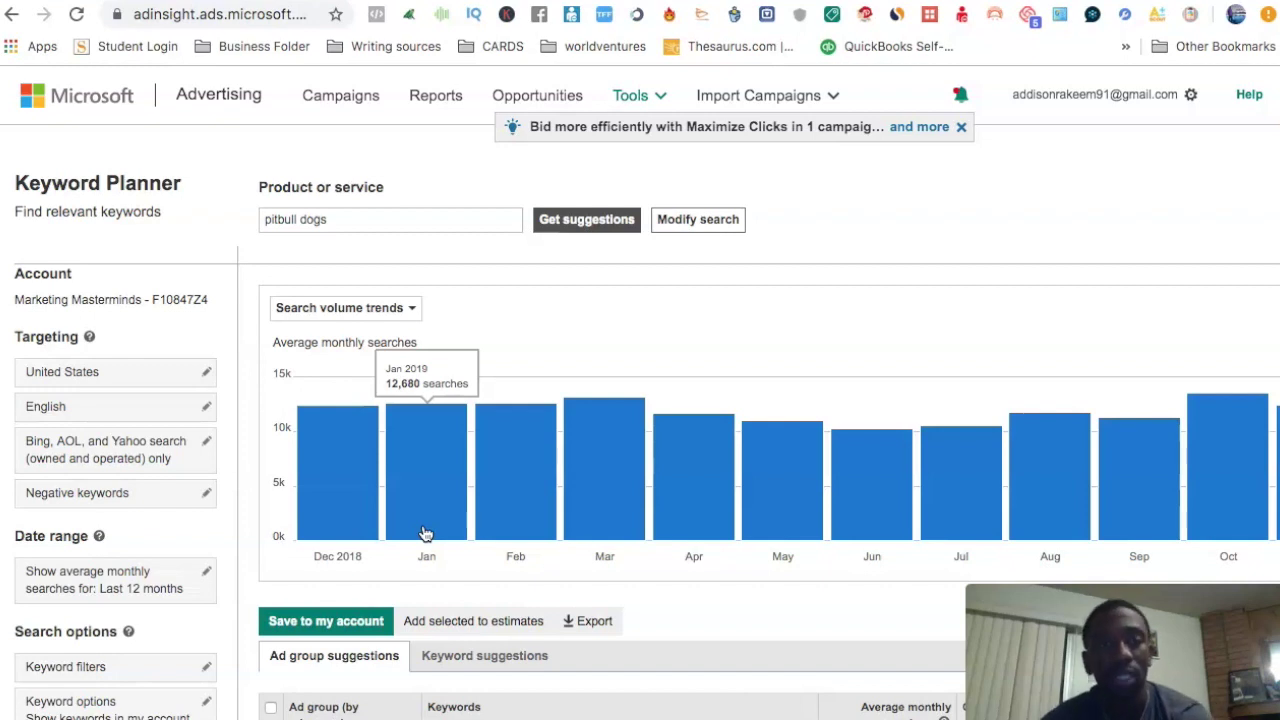
scroll(457, 340, "down", 2)
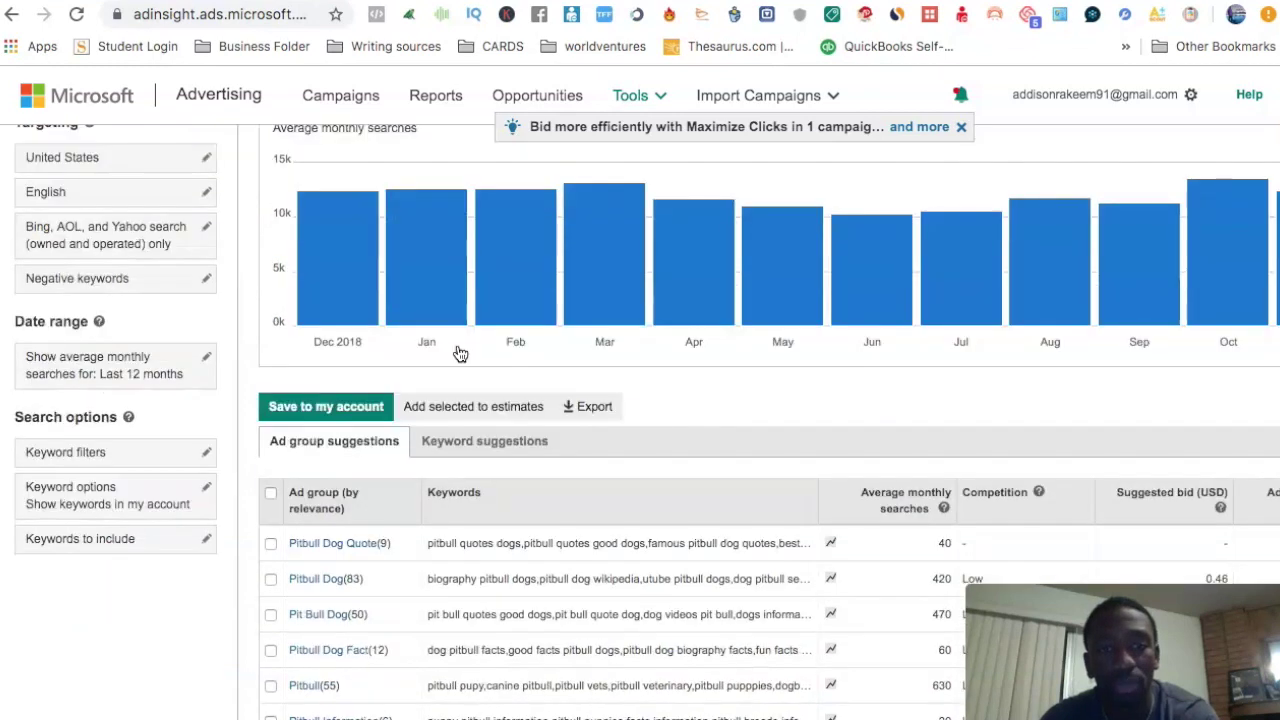
scroll(460, 354, "down", 1)
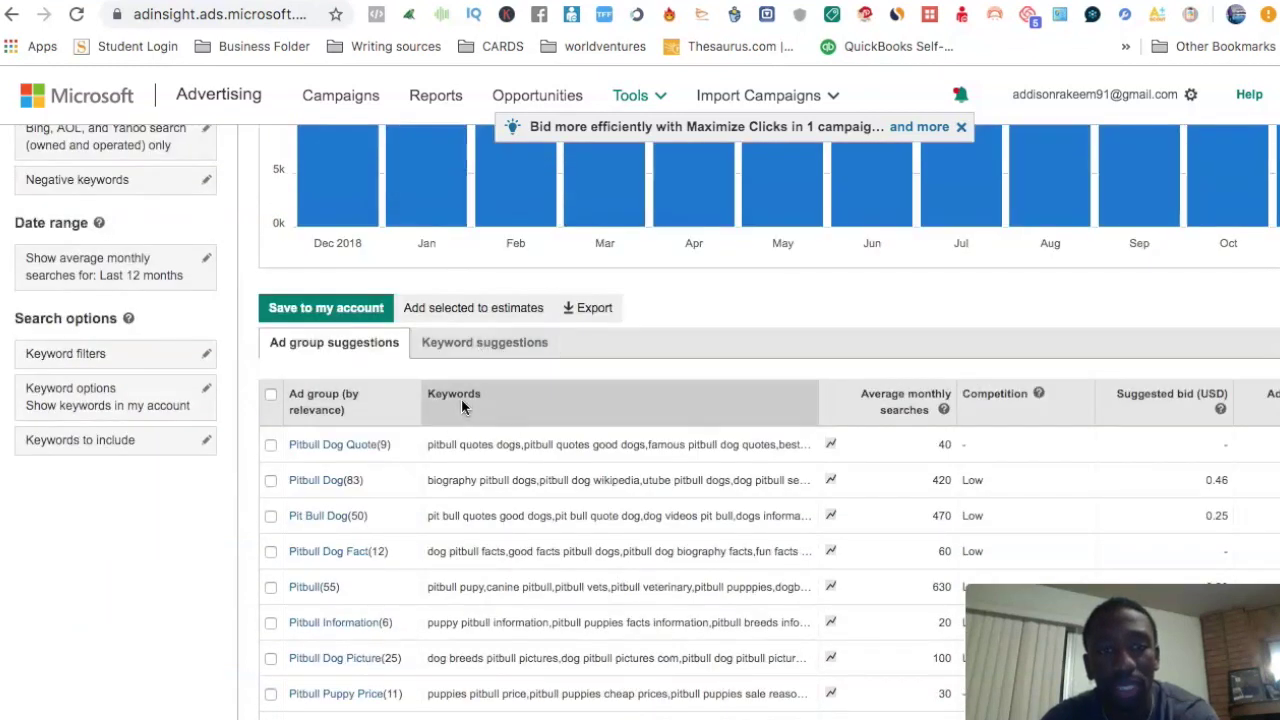
Step: Show the Keyword suggestions list and highlight 'pupy pitbulls sale'
left_click(471, 339)
scroll(700, 399, "down", 2)
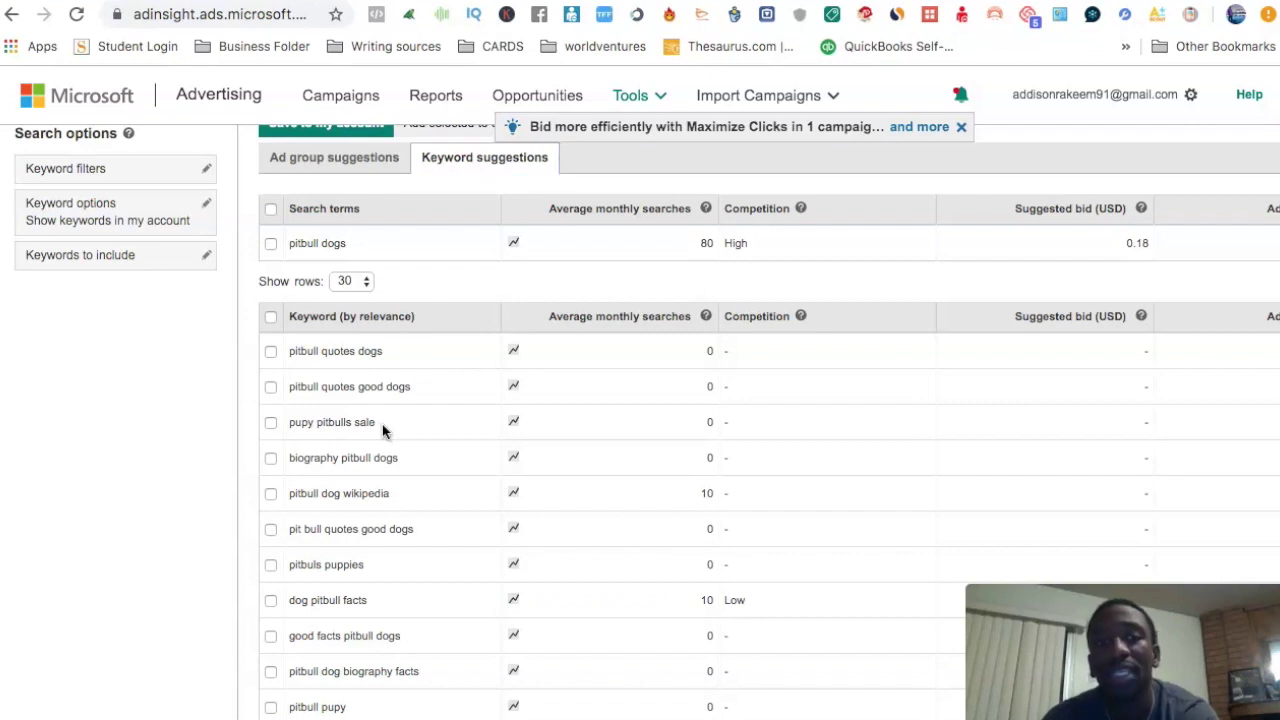
left_click_drag(358, 418, 288, 418)
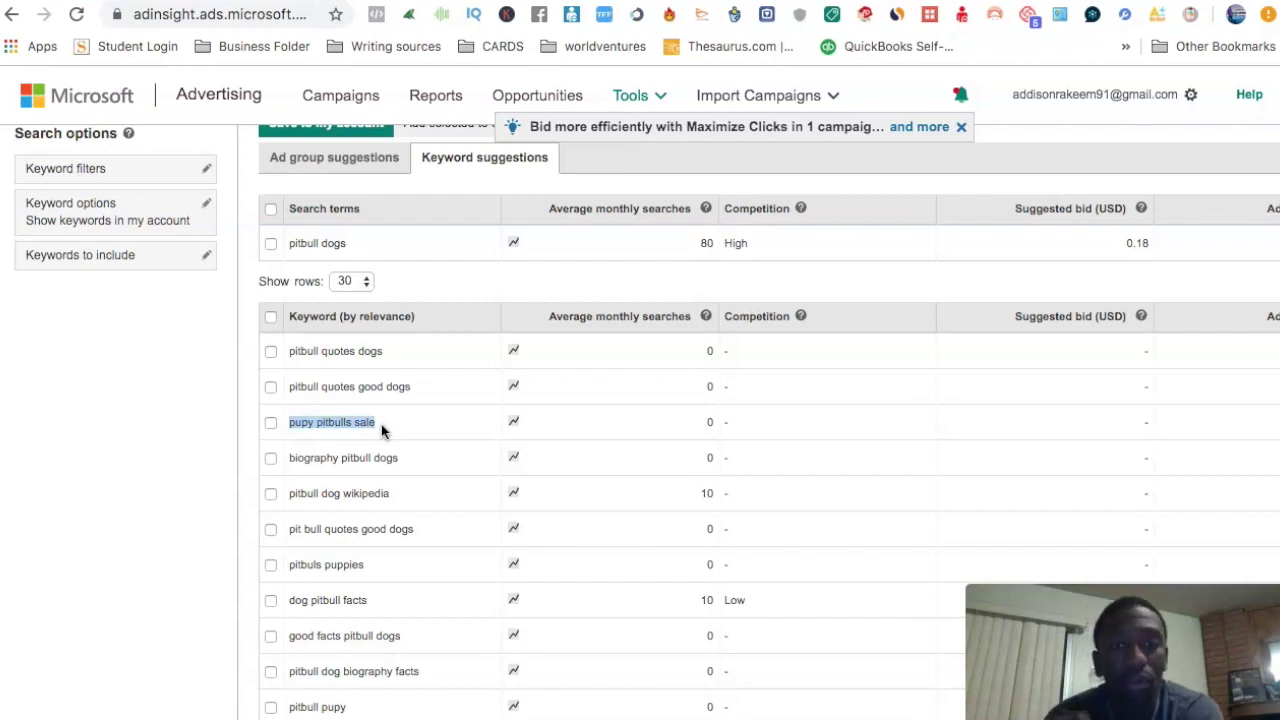
Step: Scroll through the keyword ideas and highlight 'puppy pitbulls sale'
scroll(381, 424, "up", 4)
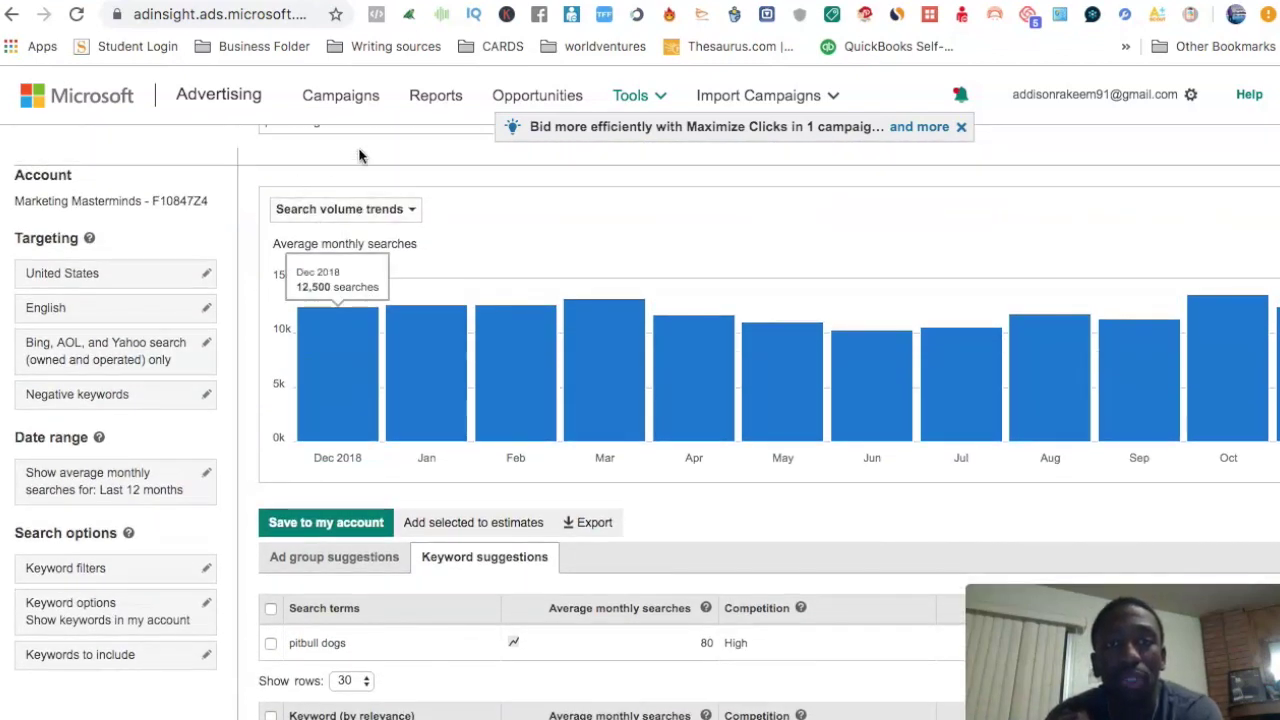
scroll(320, 215, "up", 1)
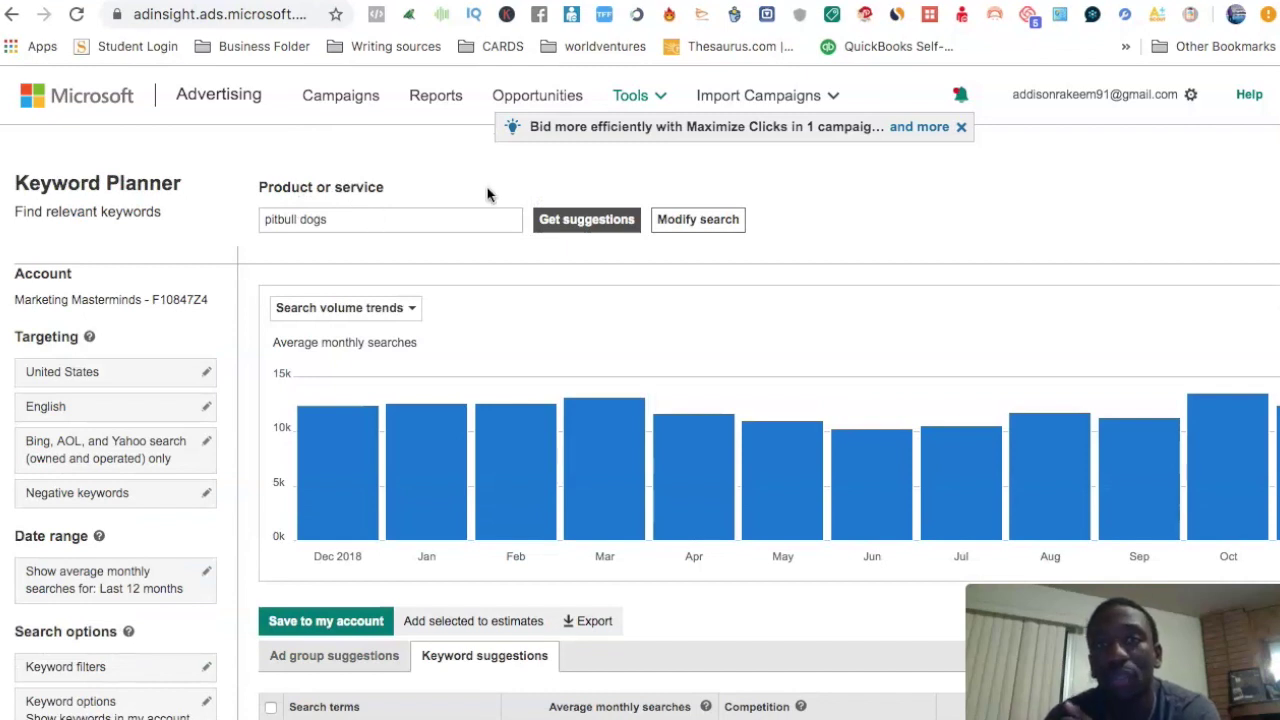
scroll(488, 194, "down", 6)
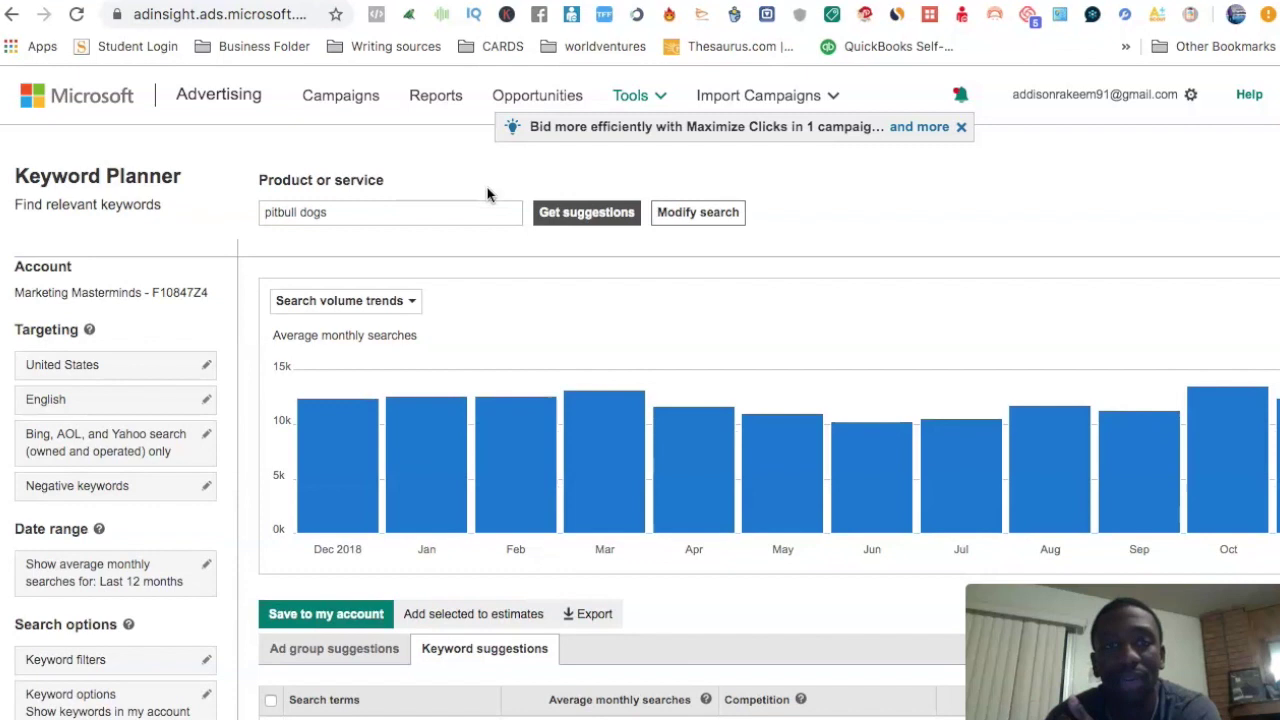
scroll(488, 194, "down", 1)
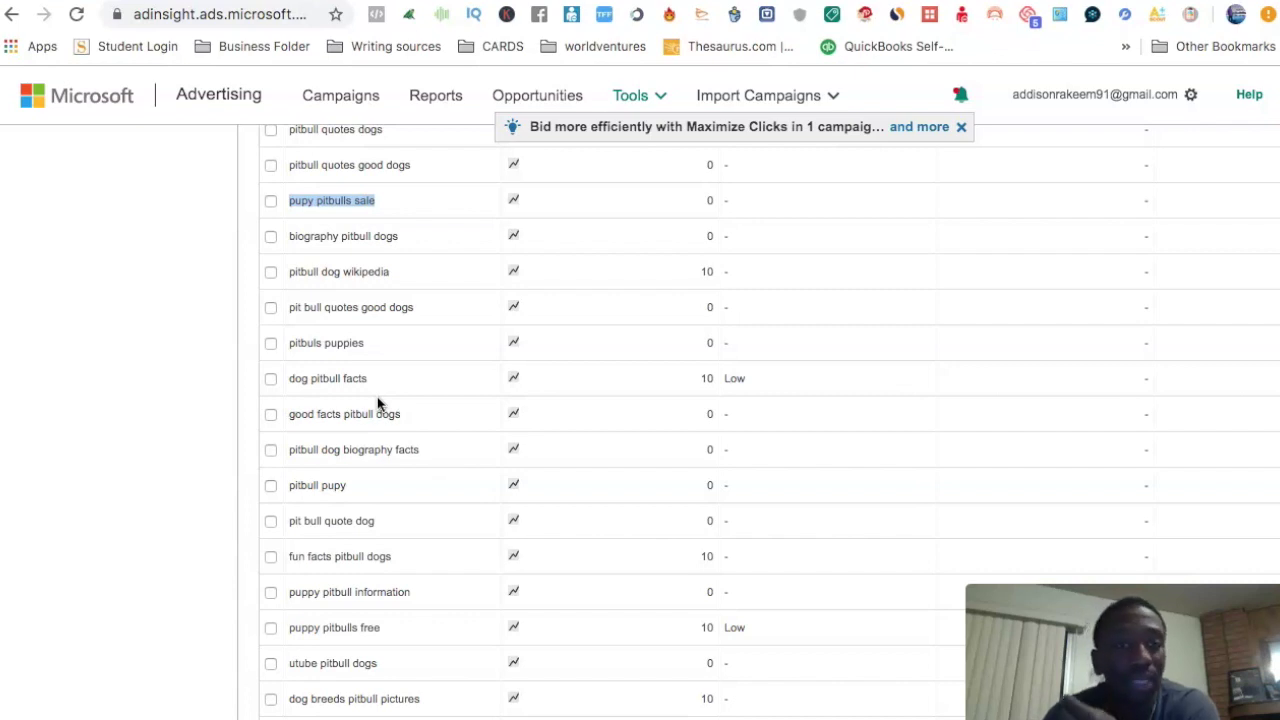
scroll(378, 403, "down", 3)
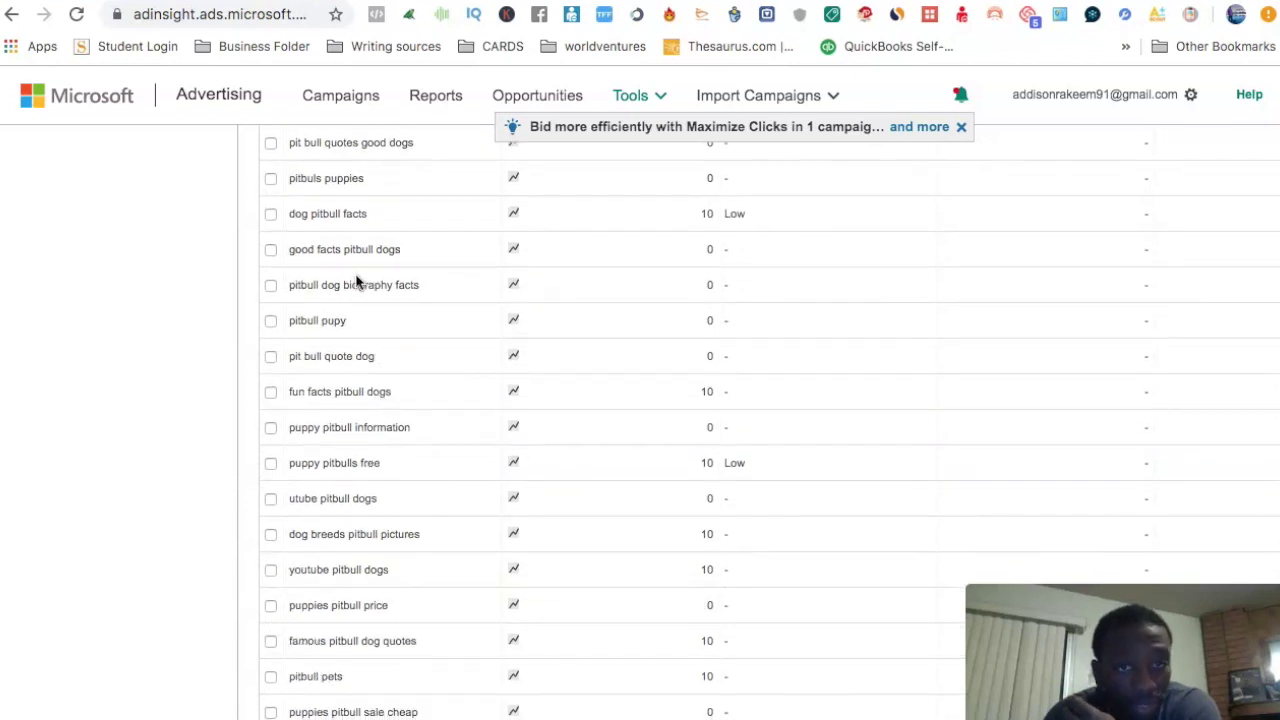
scroll(374, 298, "down", 2)
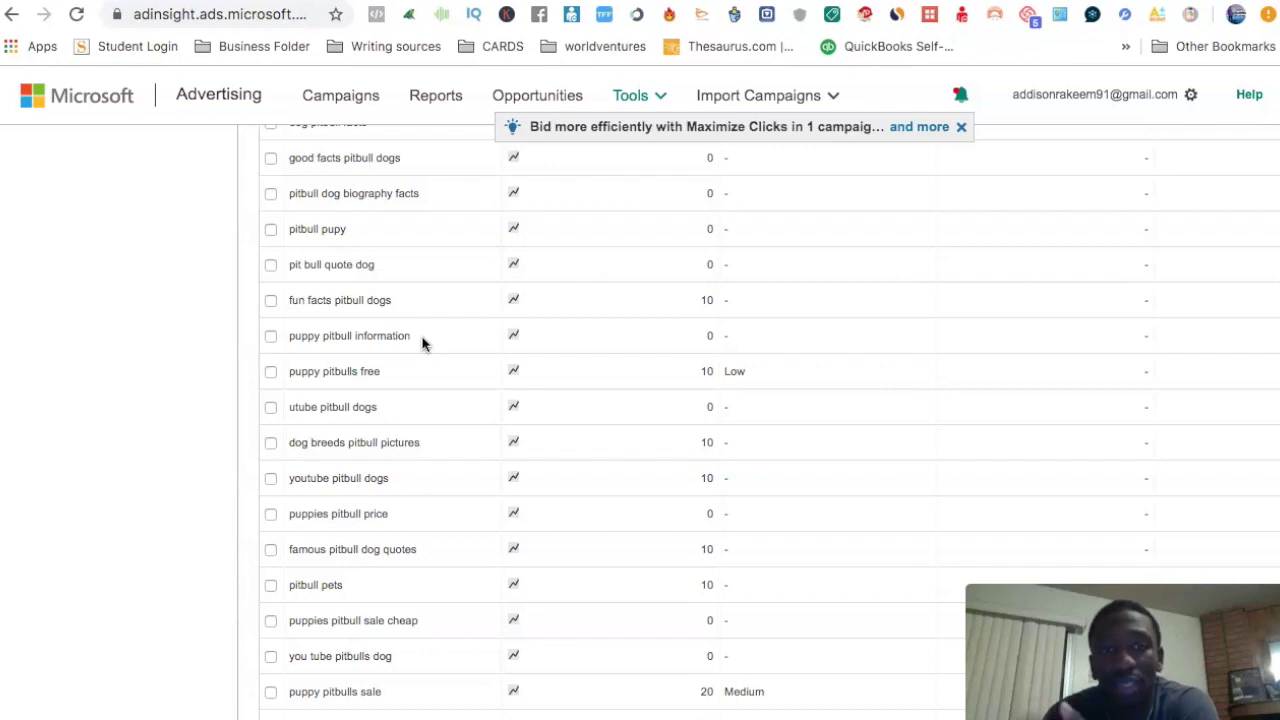
scroll(422, 343, "down", 2)
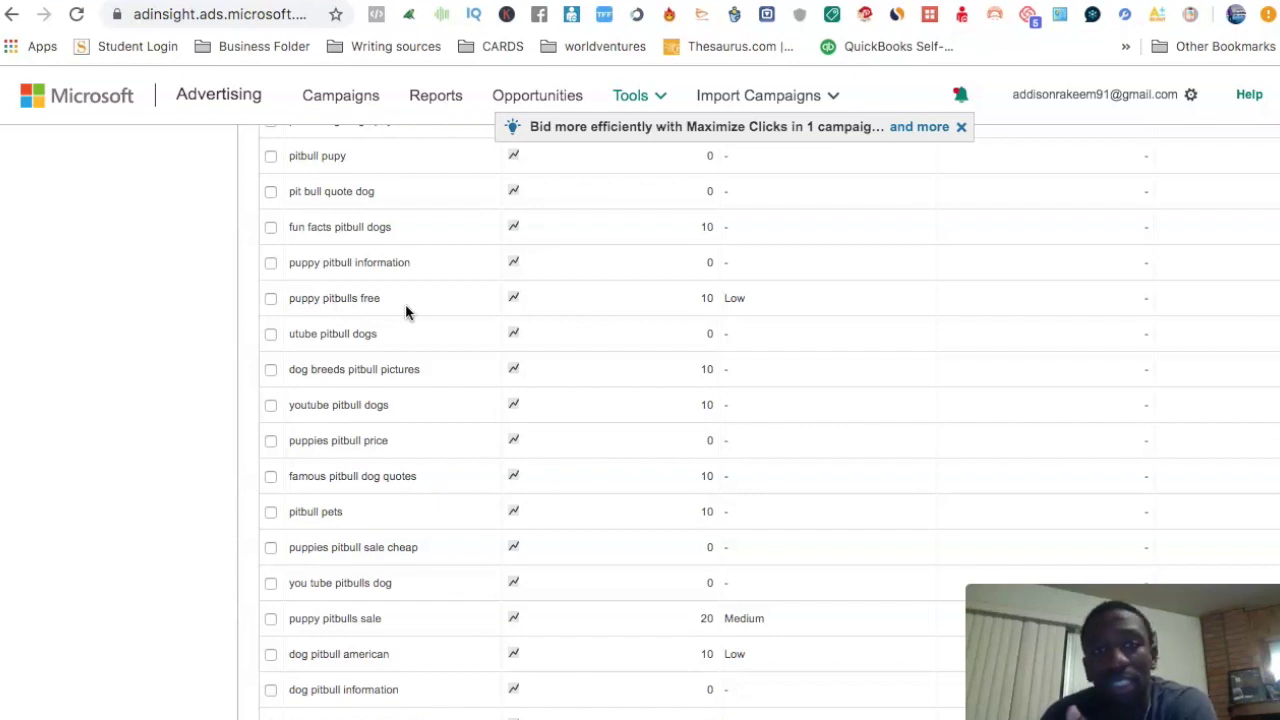
scroll(406, 310, "down", 4)
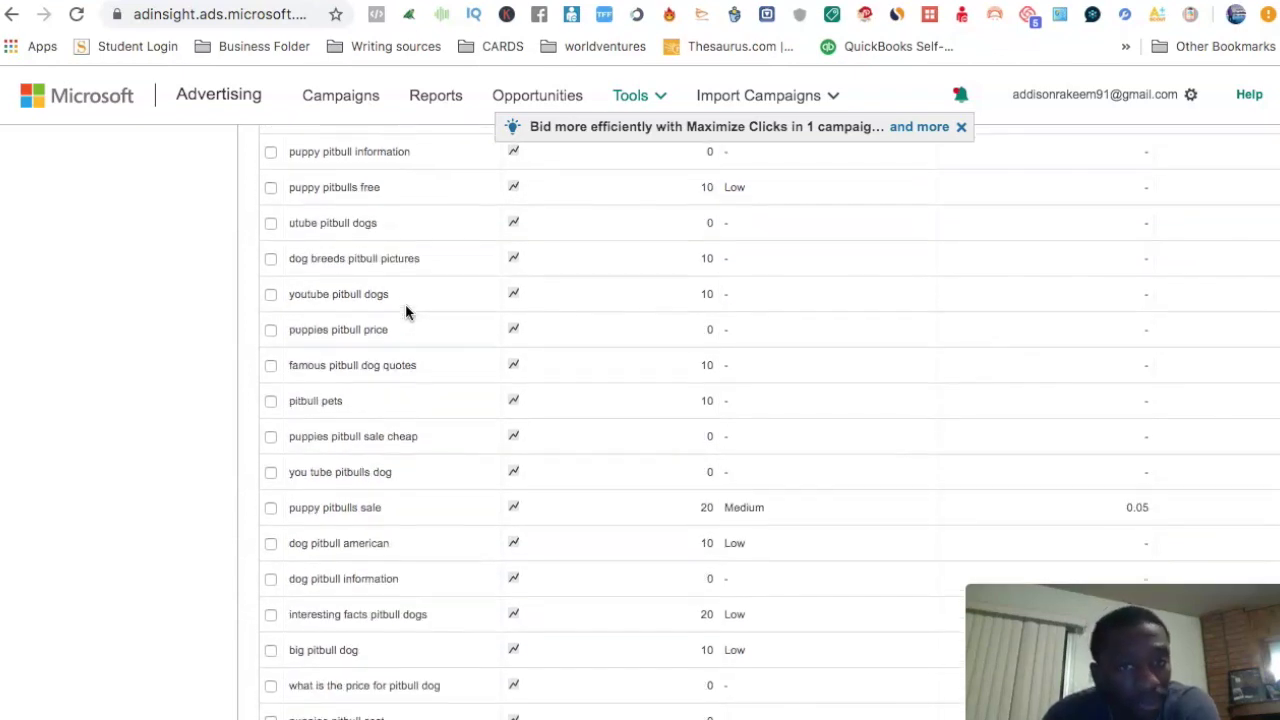
scroll(405, 308, "down", 1)
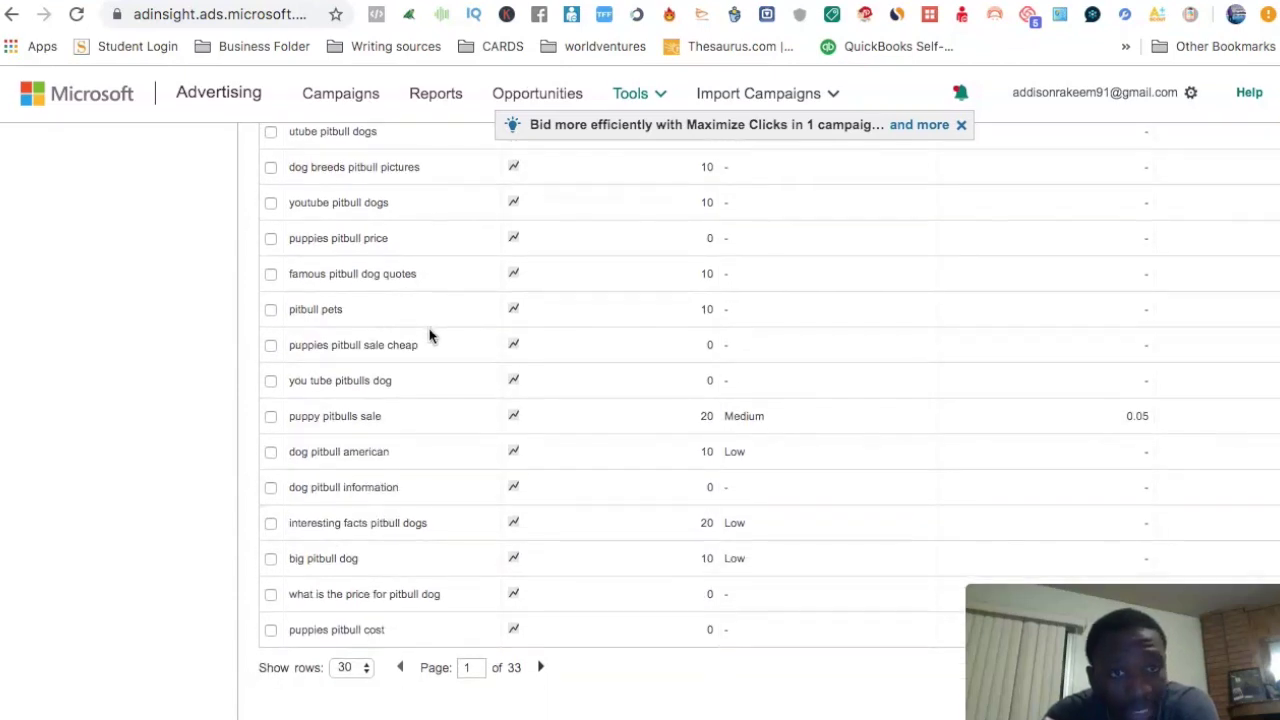
left_click_drag(287, 421, 390, 425)
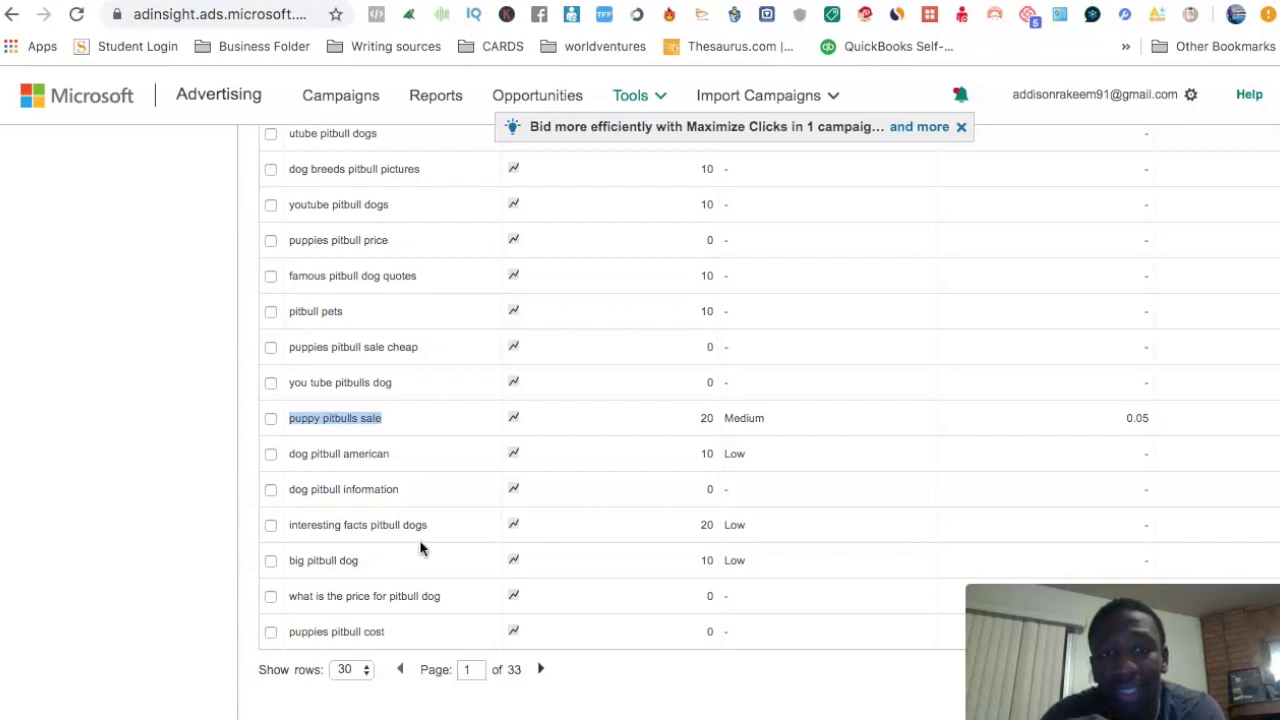
Step: Highlight 'what is the price for pitbull dog', then select the pitbull dogs search term
left_click(289, 597)
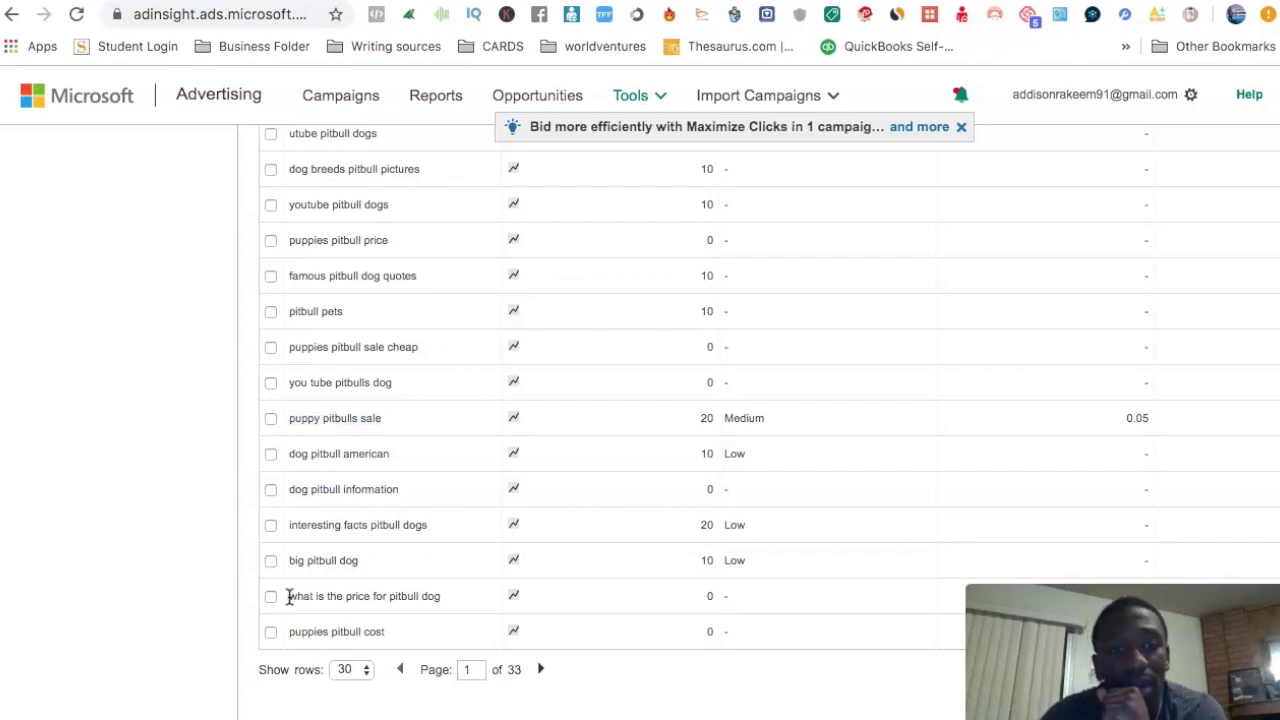
left_click_drag(289, 597, 440, 598)
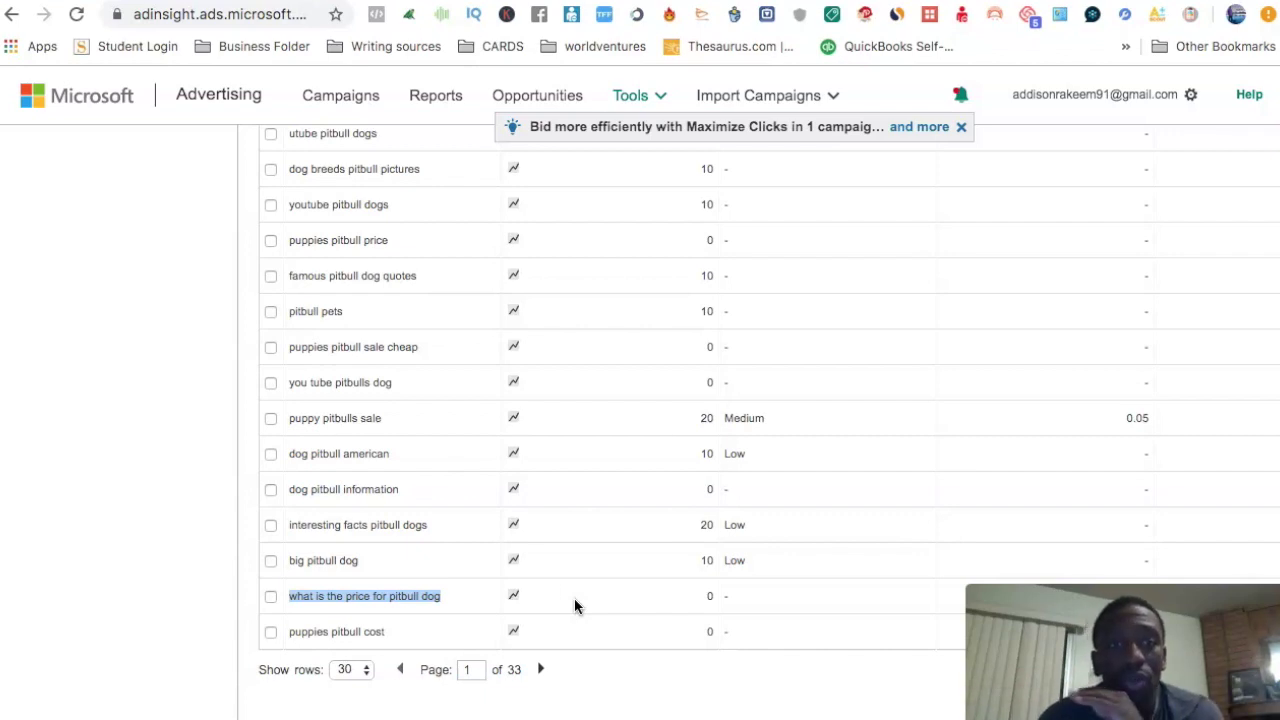
scroll(526, 380, "up", 15)
left_click_drag(332, 222, 240, 220)
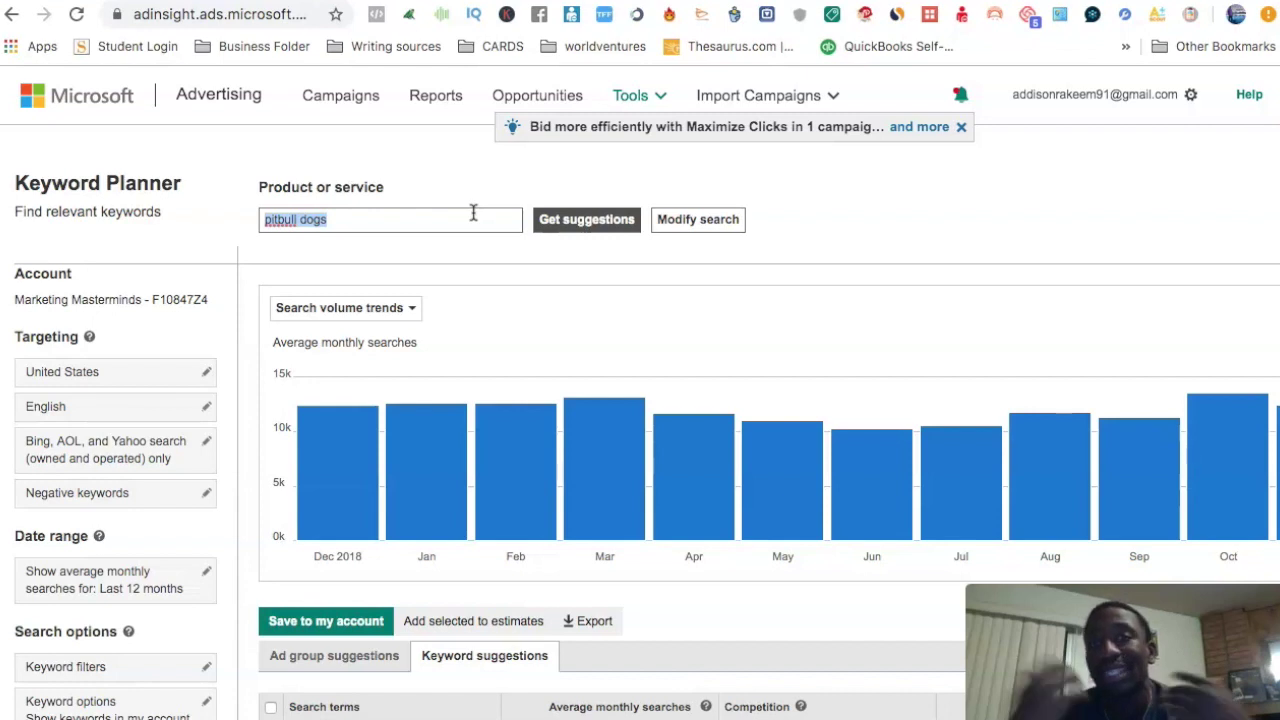
Step: Re-highlight 'puppy pitbulls sale' in the keyword list
scroll(473, 213, "down", 15)
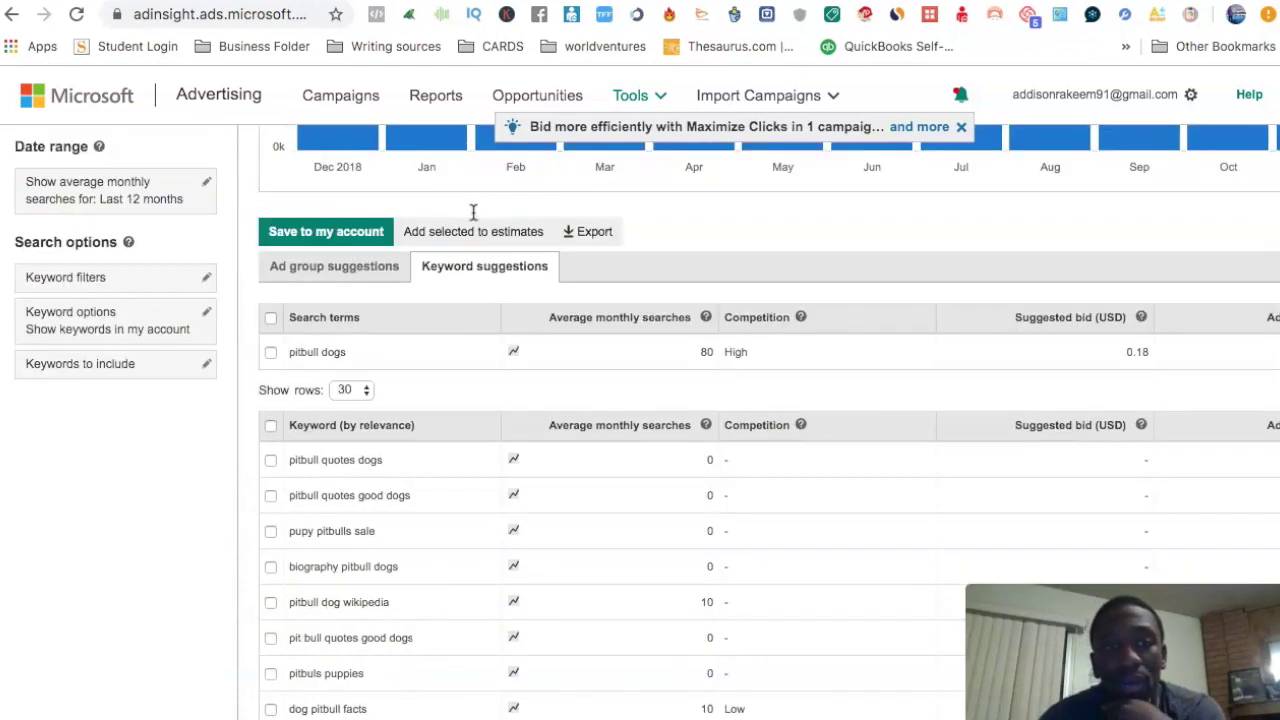
left_click_drag(390, 422, 288, 418)
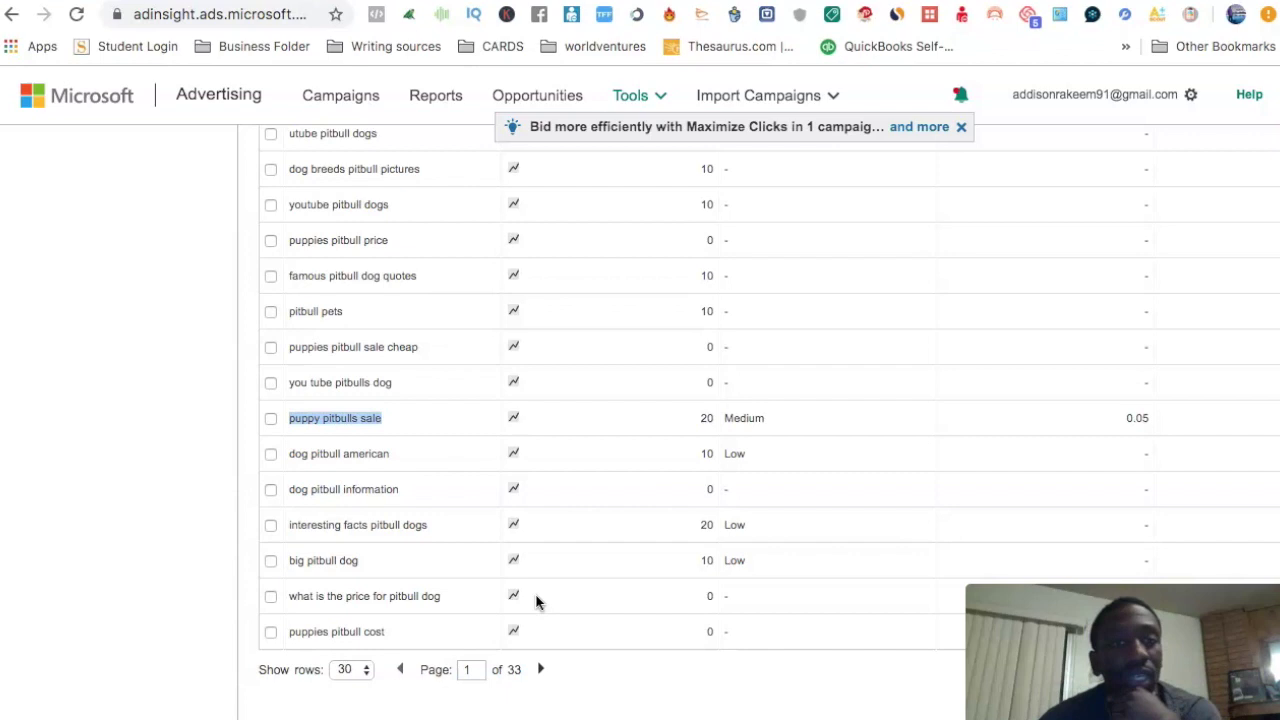
scroll(534, 380, "up", 15)
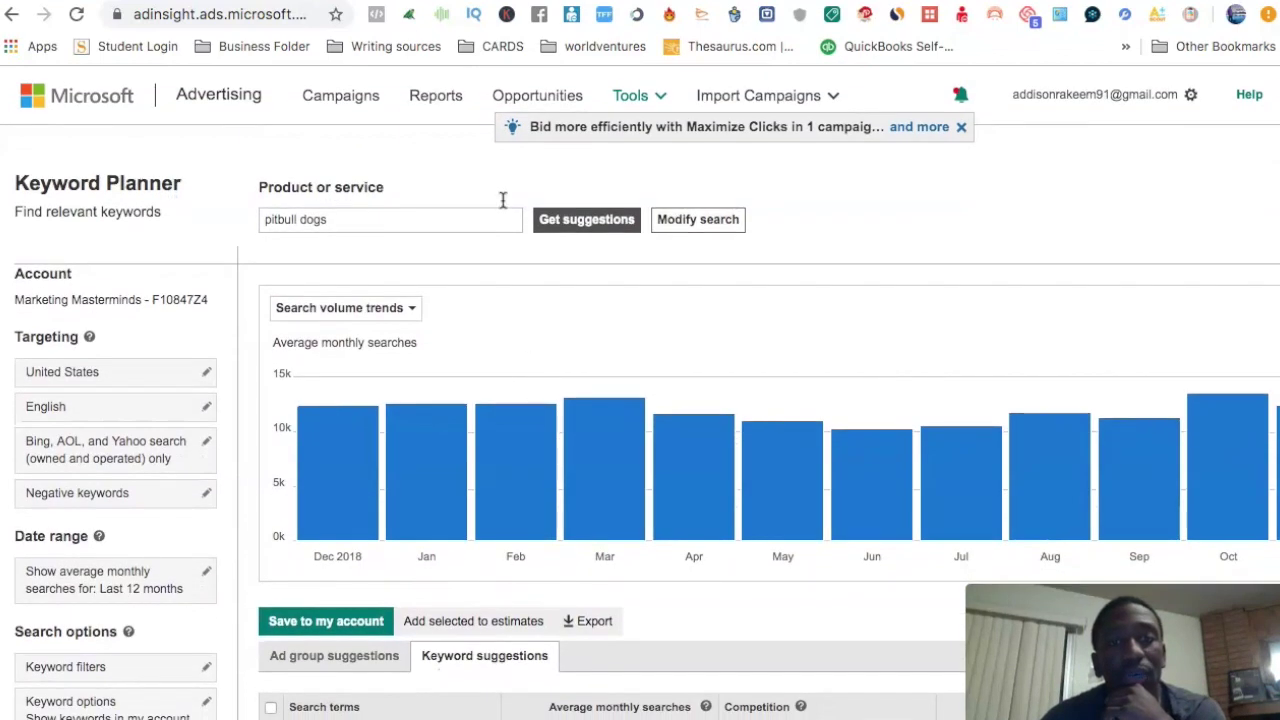
Step: Replace the search term with 'greyhound dogs' and get its keyword suggestions
double_click(366, 214)
key("BackSpace")
key("BackSpace")
key("BackSpace")
key("BackSpace")
key("BackSpace")
key("BackSpace")
key("BackSpace")
key("BackSpace")
key("BackSpace")
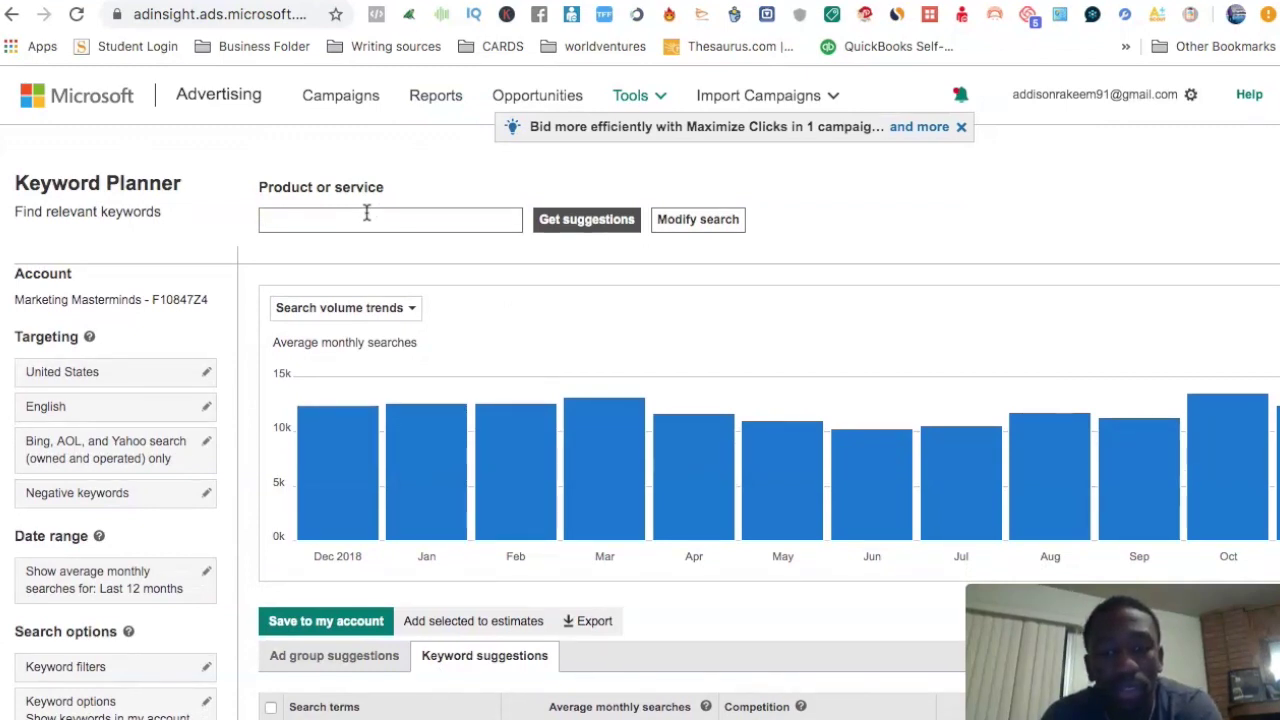
type("gr")
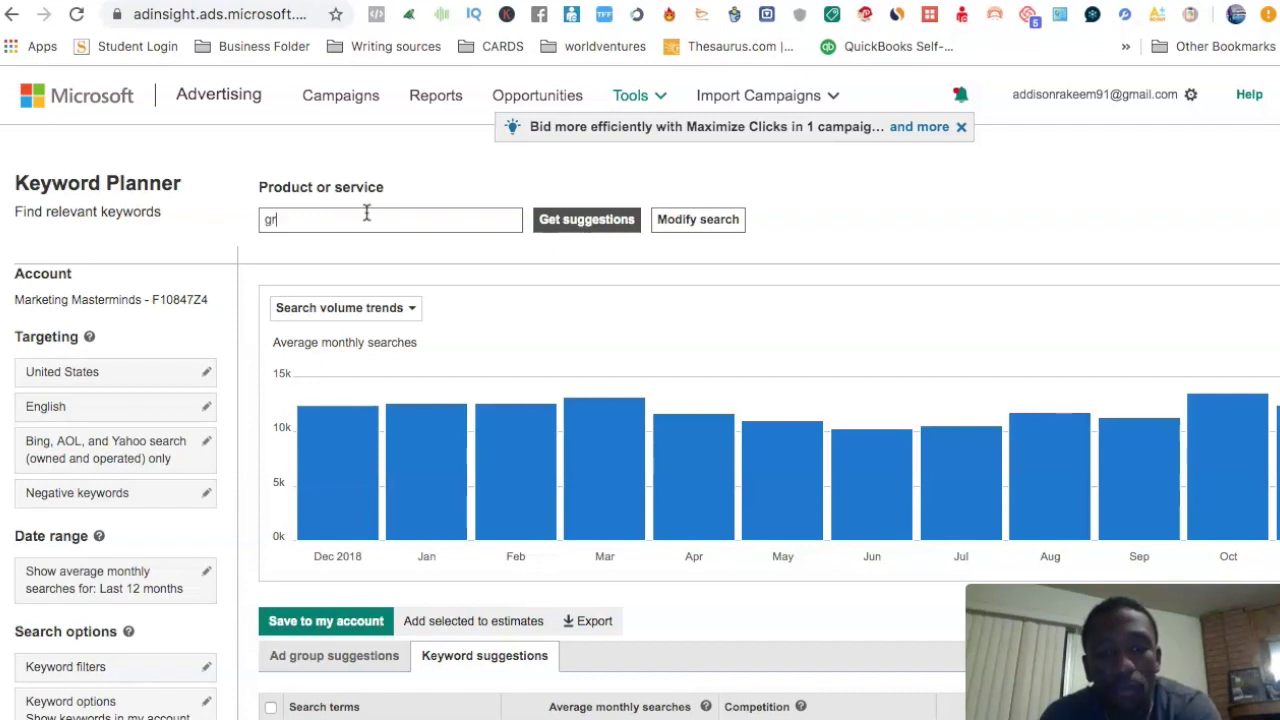
type("eyhounds")
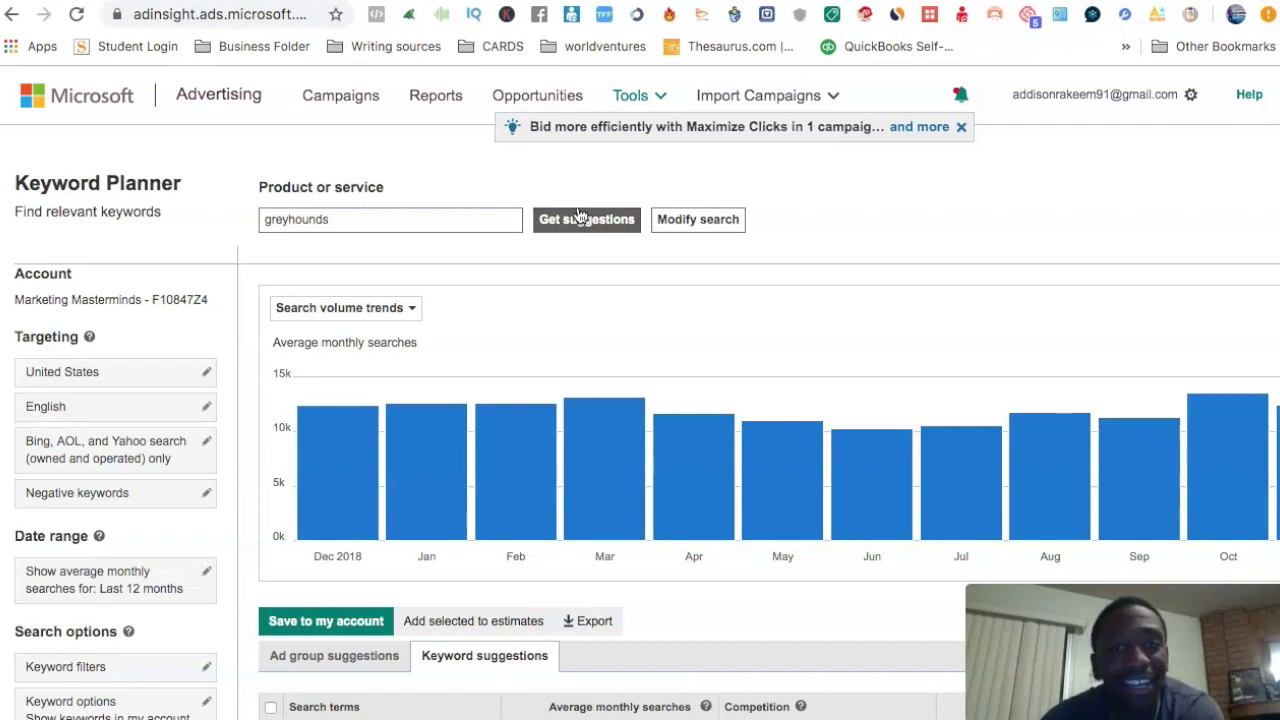
key("BackSpace")
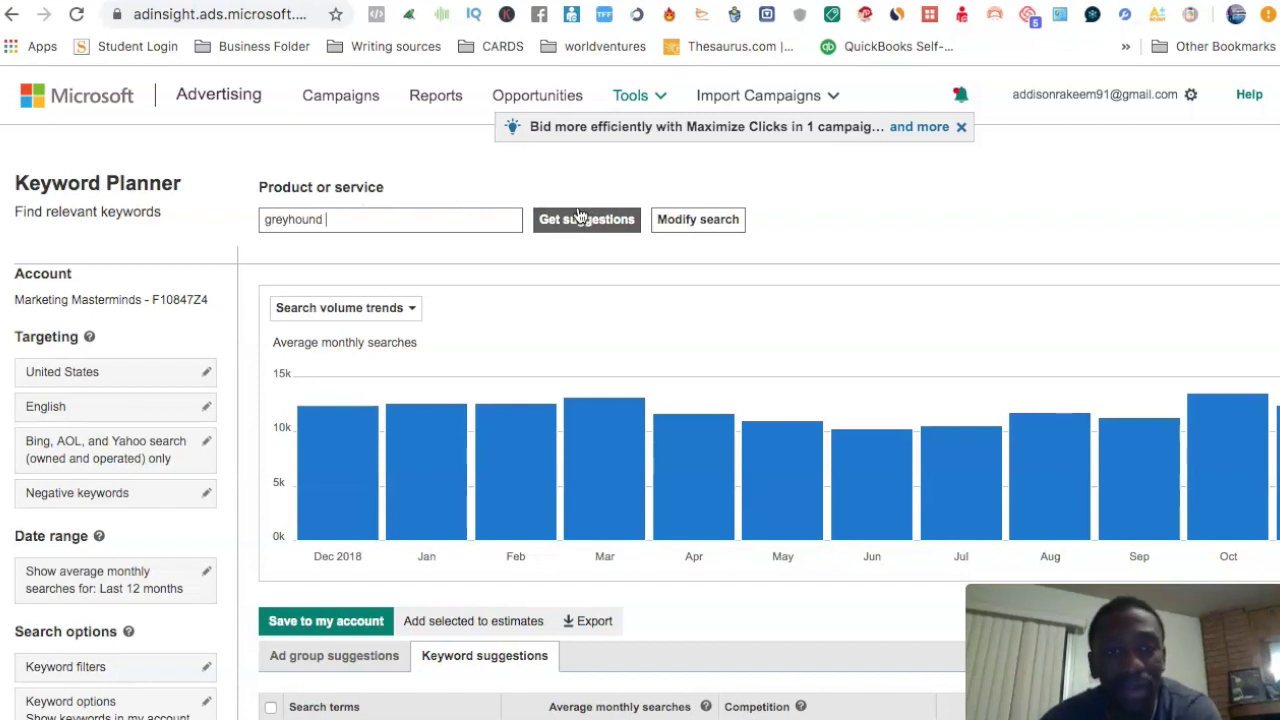
type("dogs")
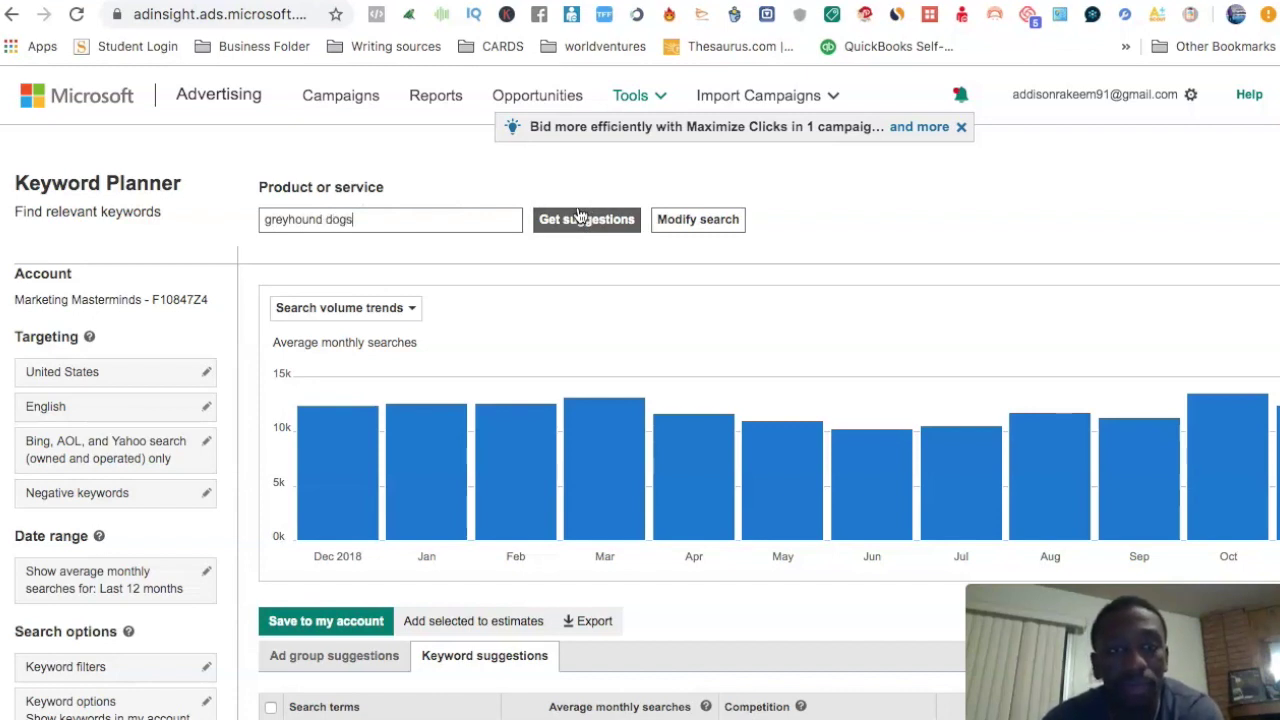
left_click(622, 224)
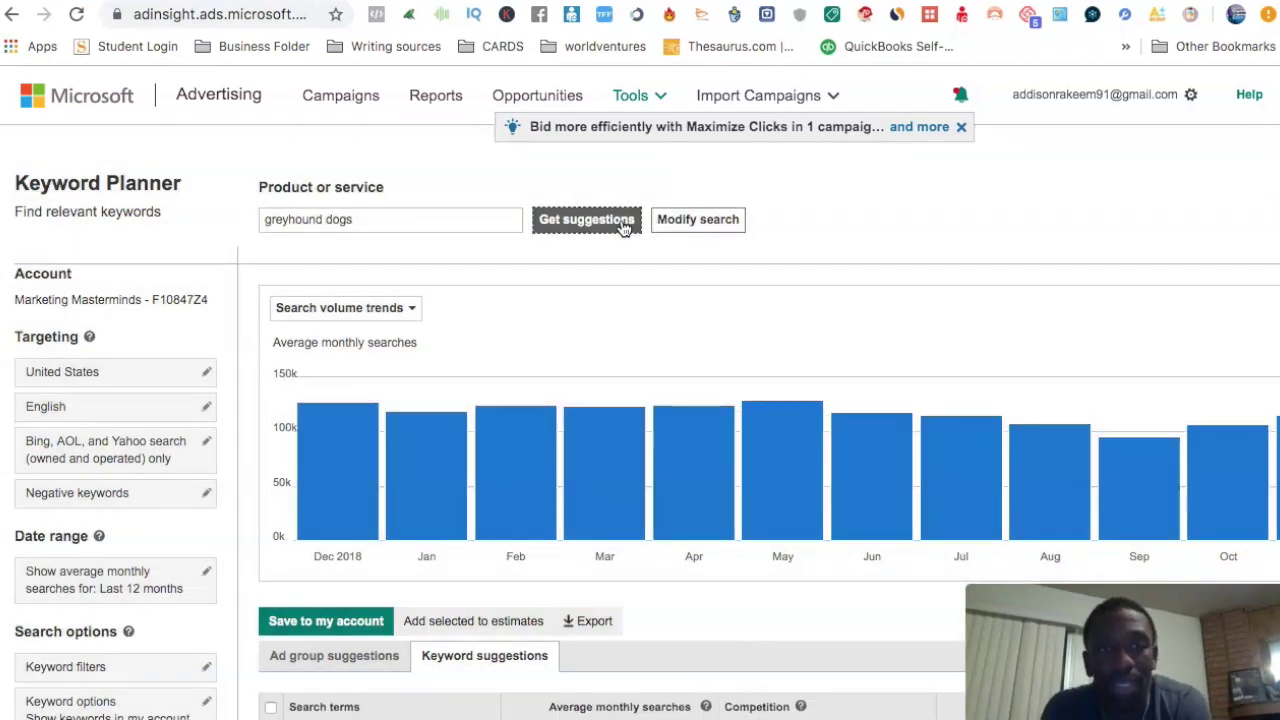
left_click_drag(357, 220, 236, 233)
key("Right")
left_click(437, 186)
Step: Scroll the greyhound dogs keyword suggestions to the bottom and back, then go to Bing
scroll(437, 188, "down", 5)
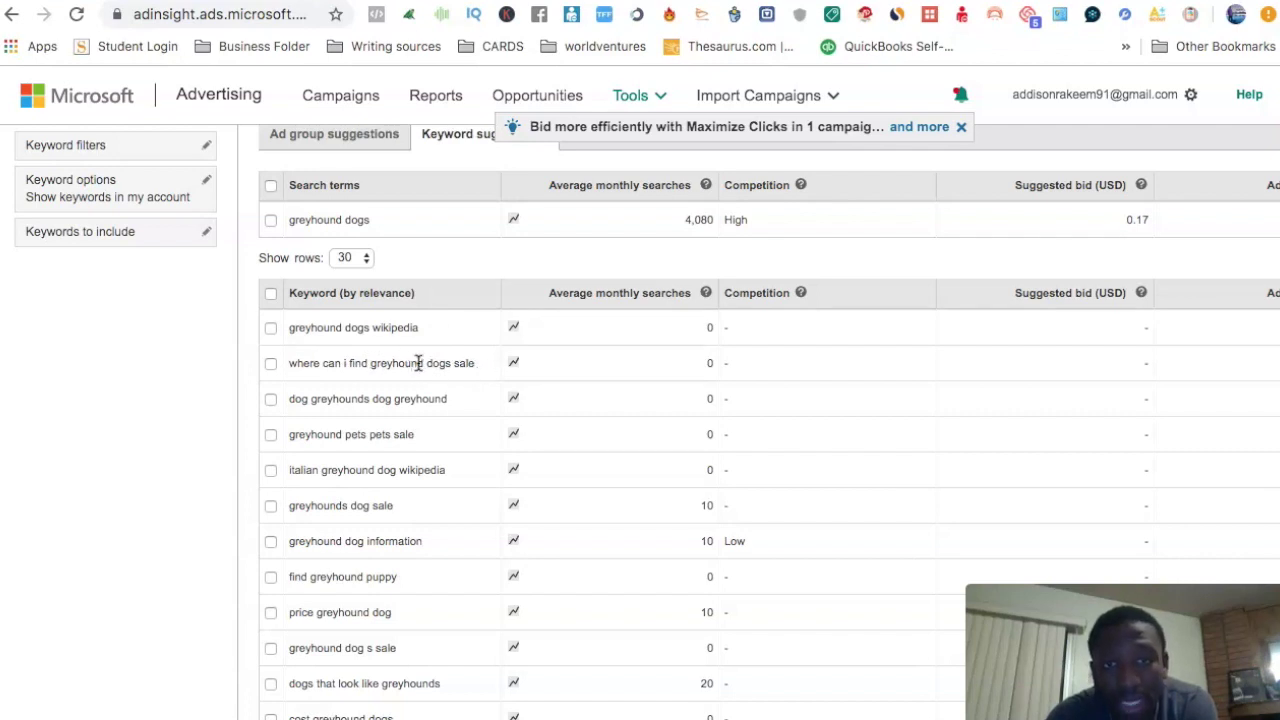
scroll(455, 370, "down", 2)
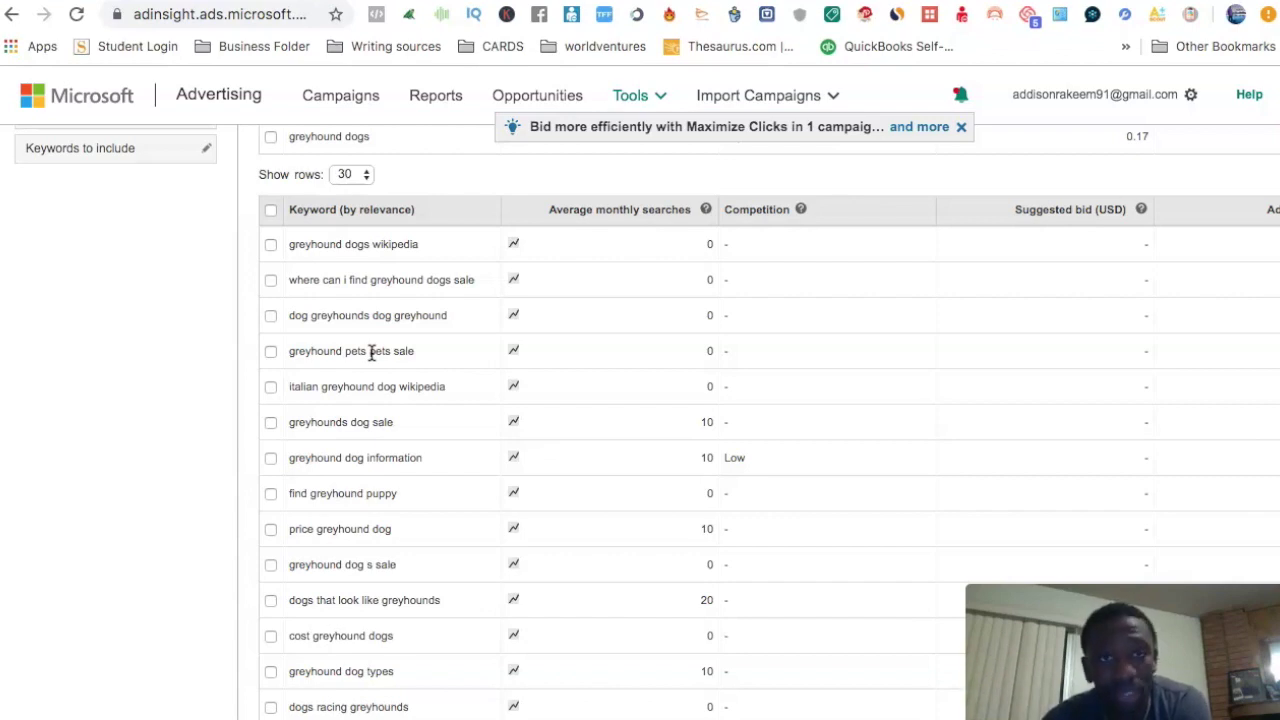
scroll(446, 360, "down", 2)
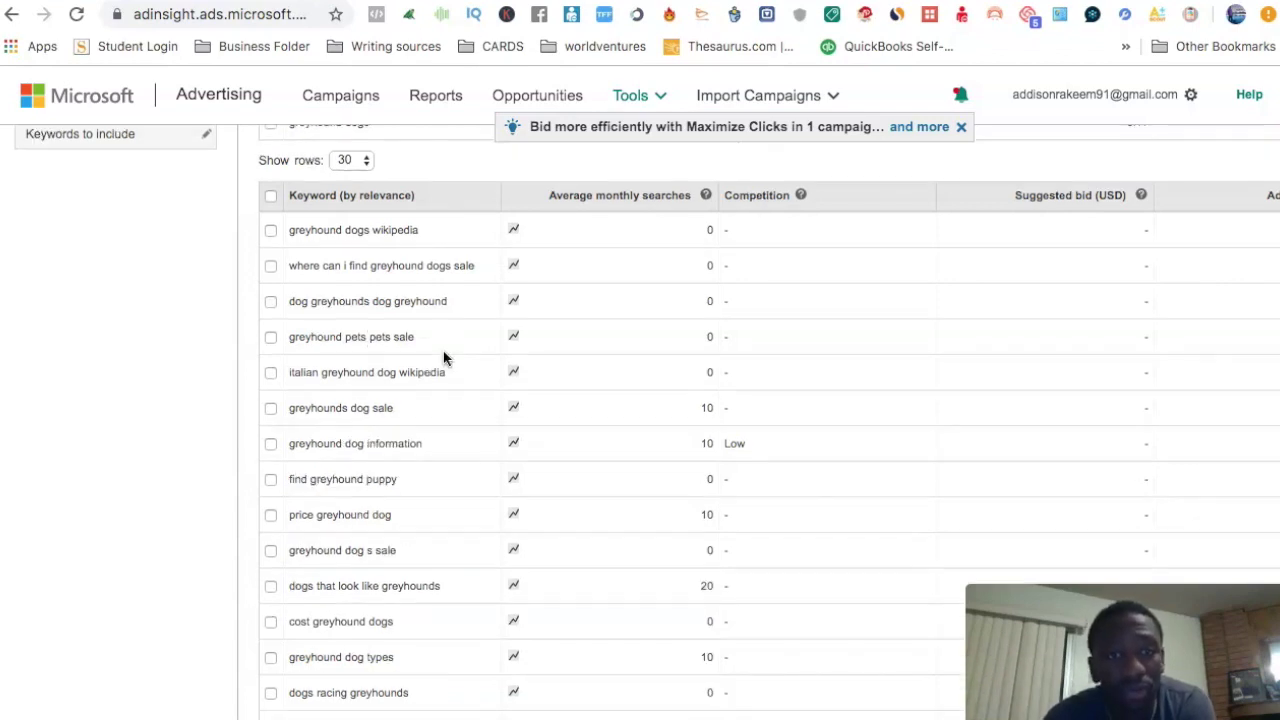
scroll(432, 395, "down", 4)
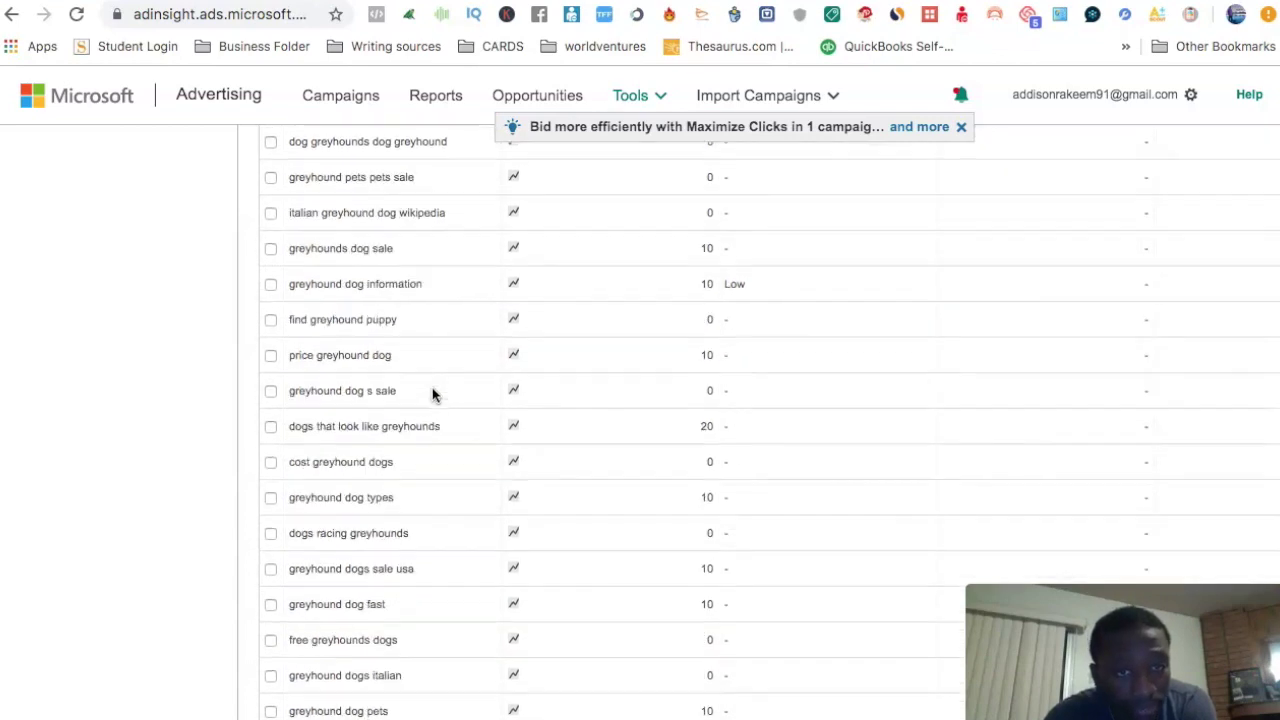
scroll(303, 342, "down", 4)
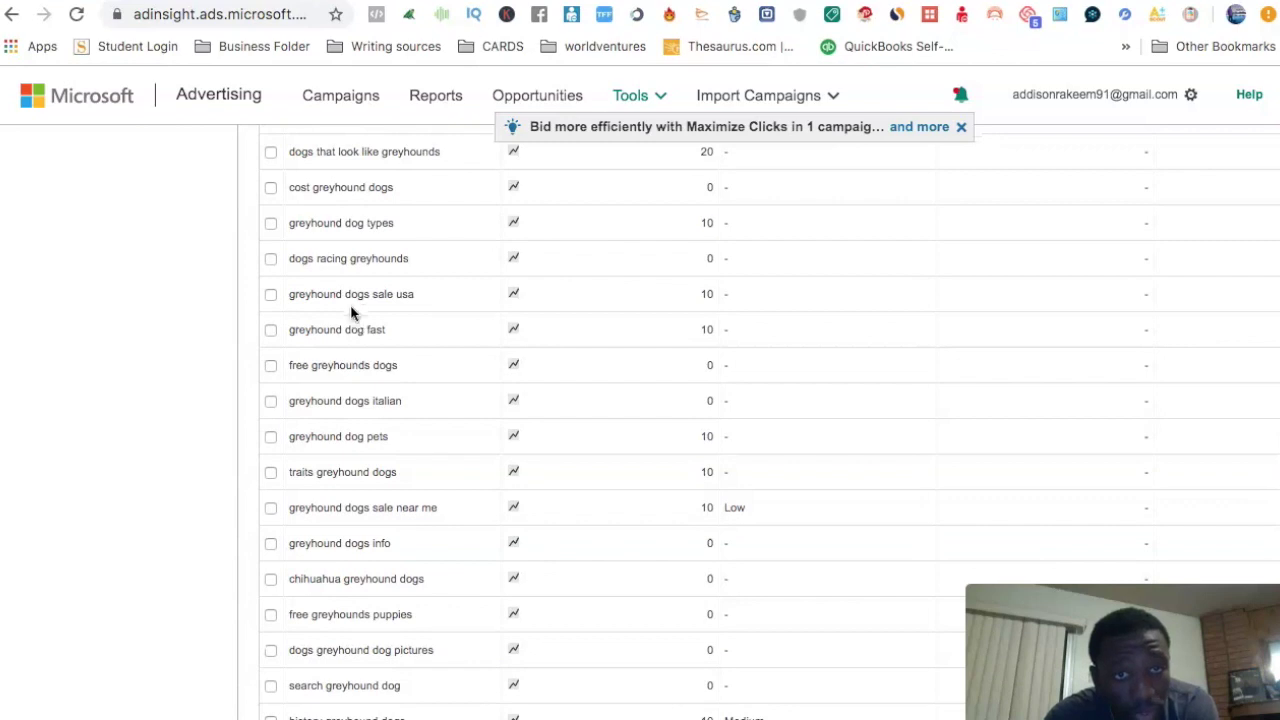
scroll(343, 290, "down", 2)
scroll(343, 290, "down", 2)
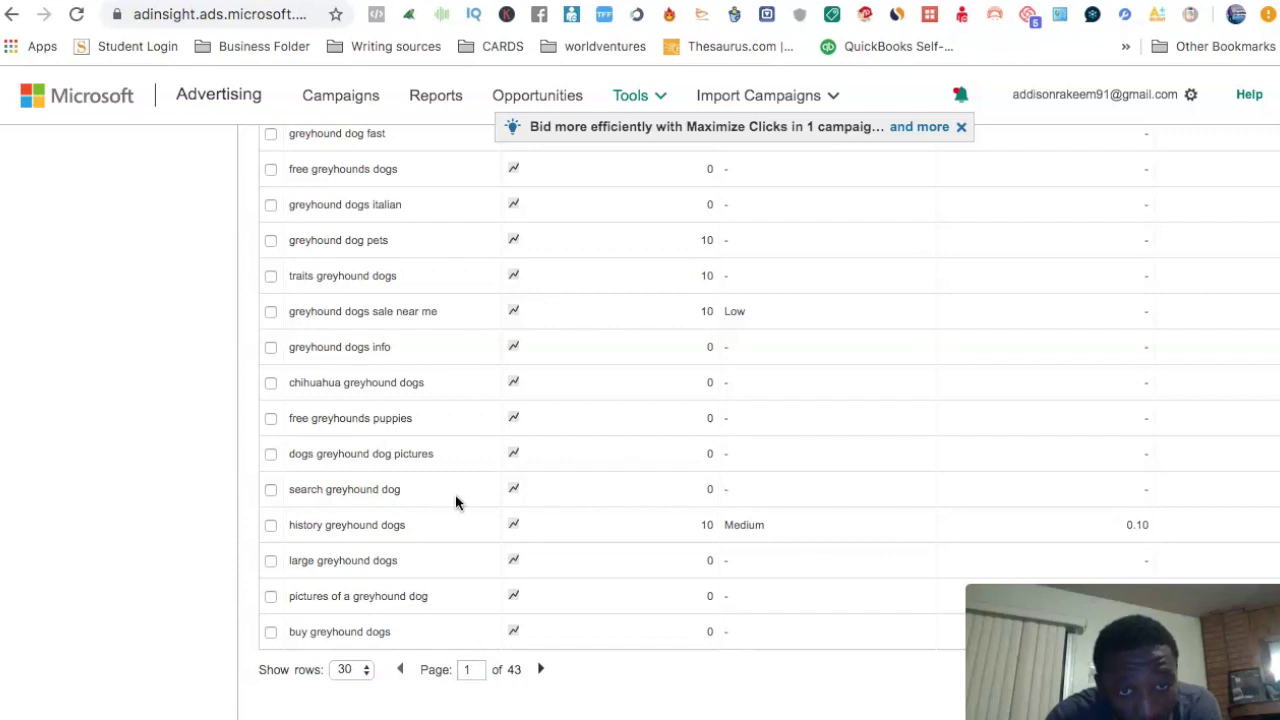
scroll(455, 500, "up", 2)
scroll(455, 500, "up", 10)
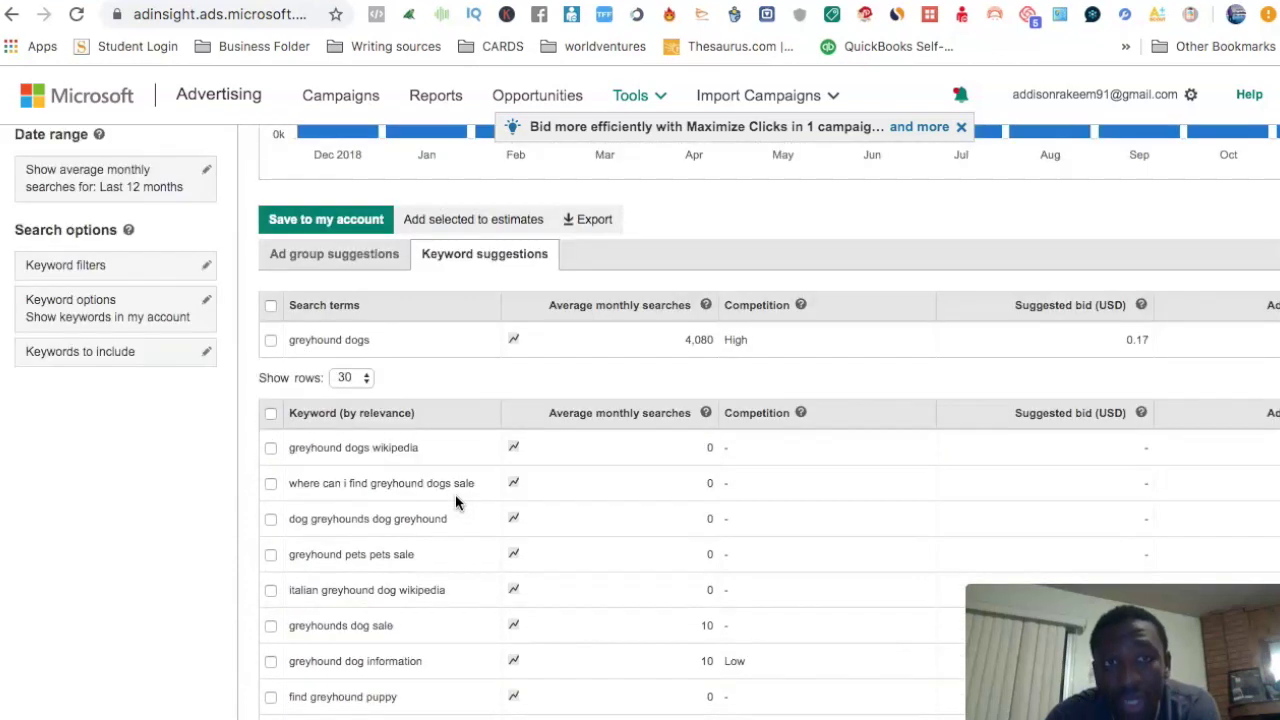
scroll(455, 495, "up", 3)
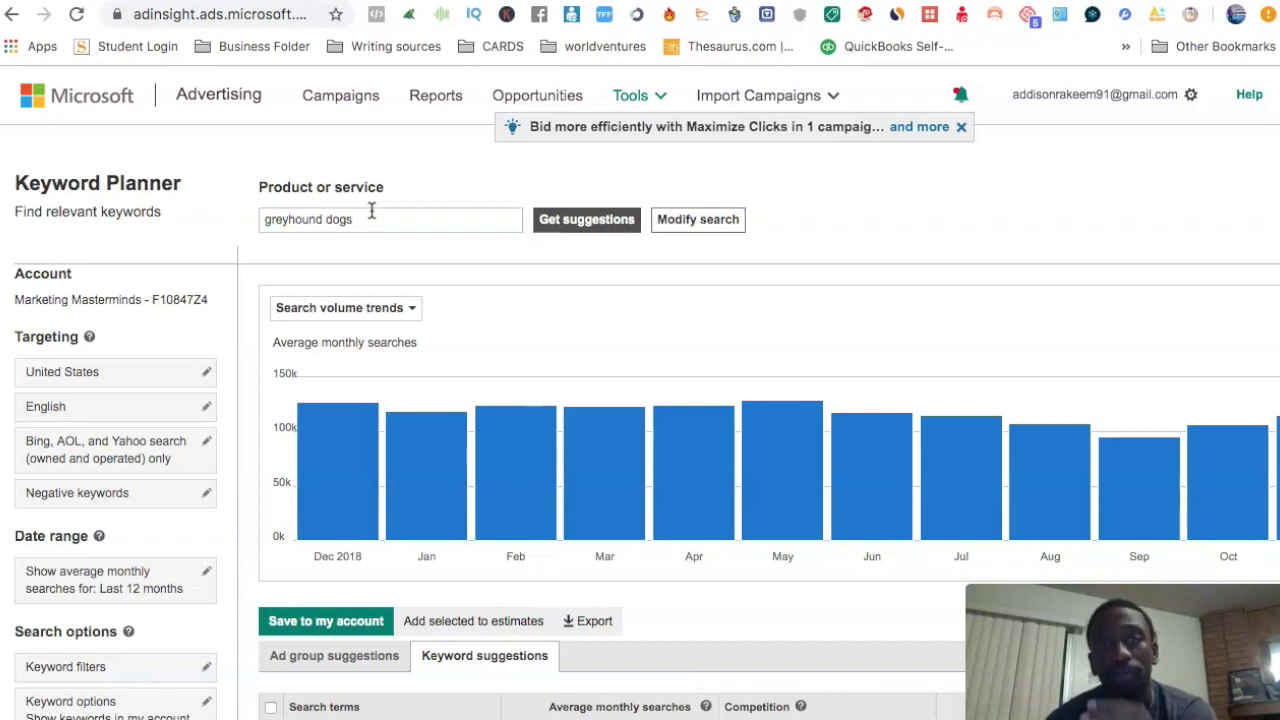
key("ctrl+Tab")
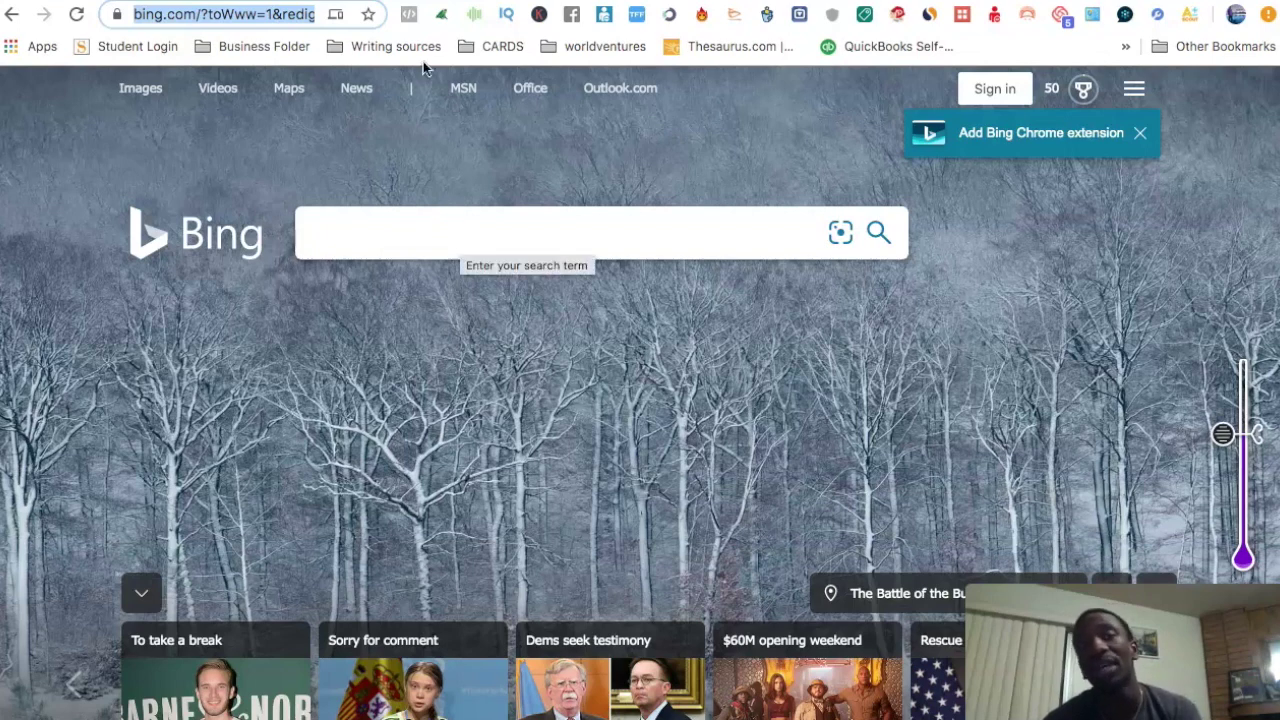
Step: Search Bing for 'buy greyhound dog' to see suggestions, then trim it back to 'buy'
left_click(409, 225)
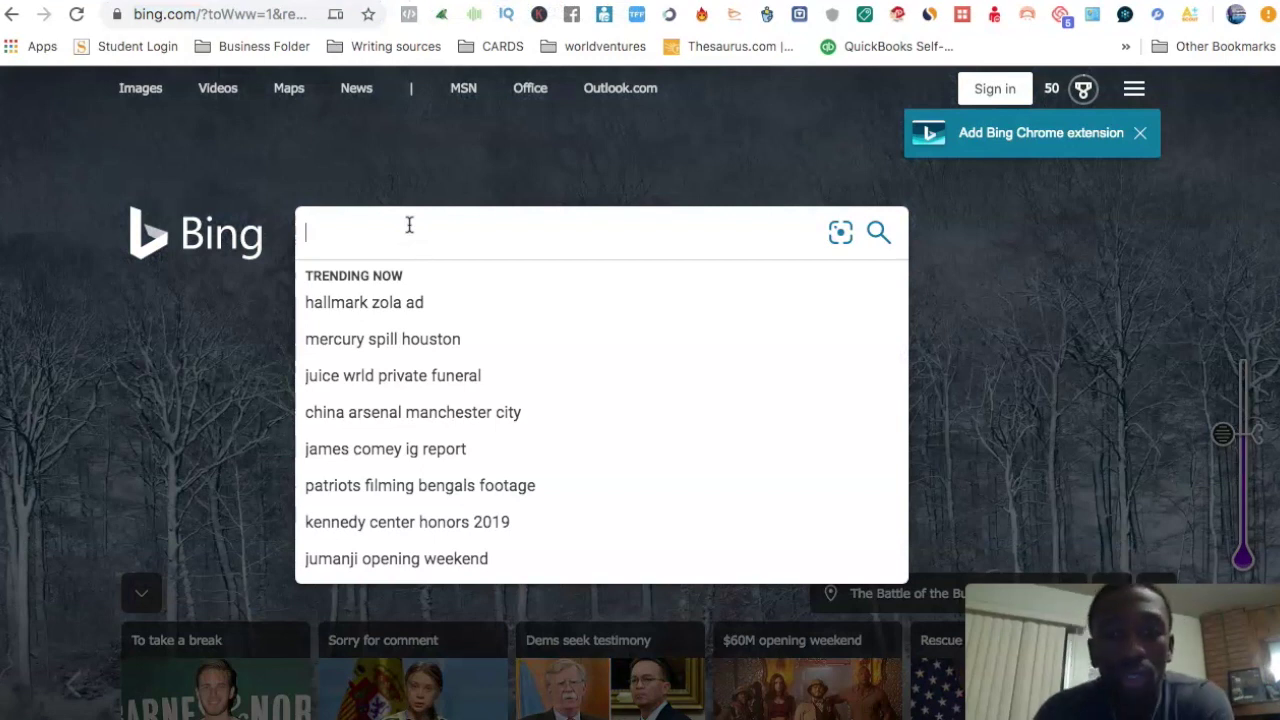
type("buy")
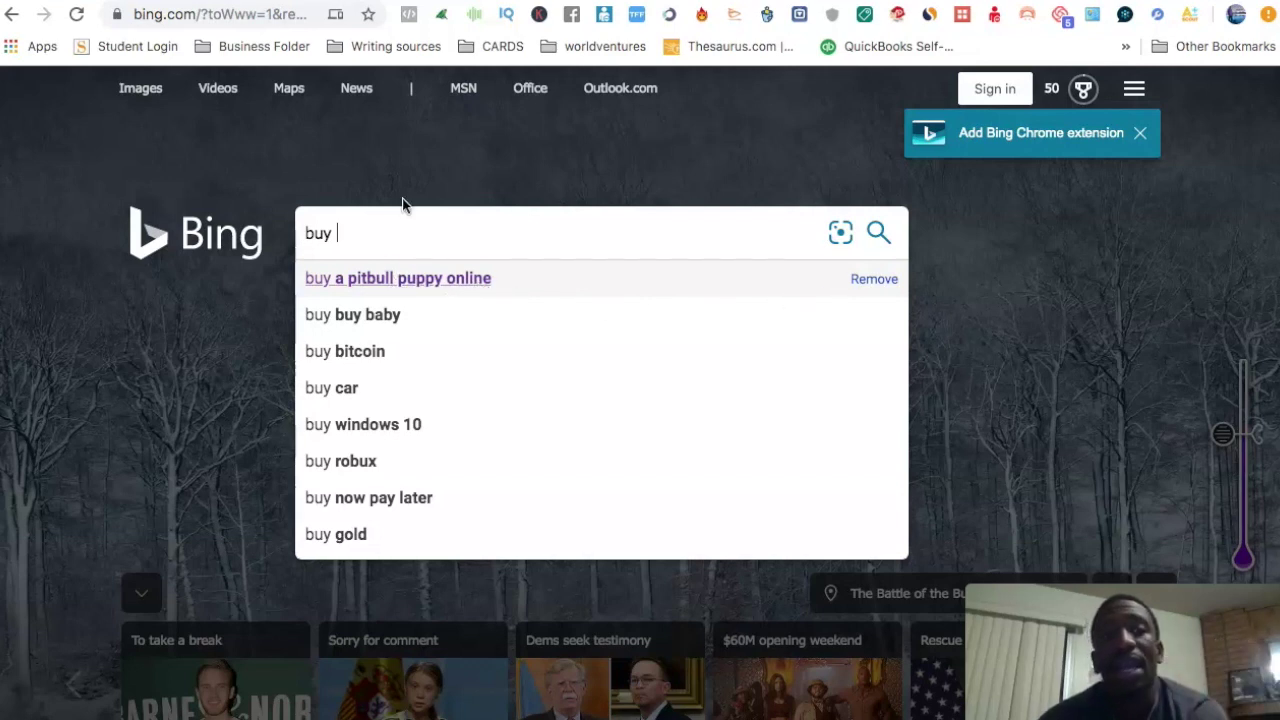
type("grey")
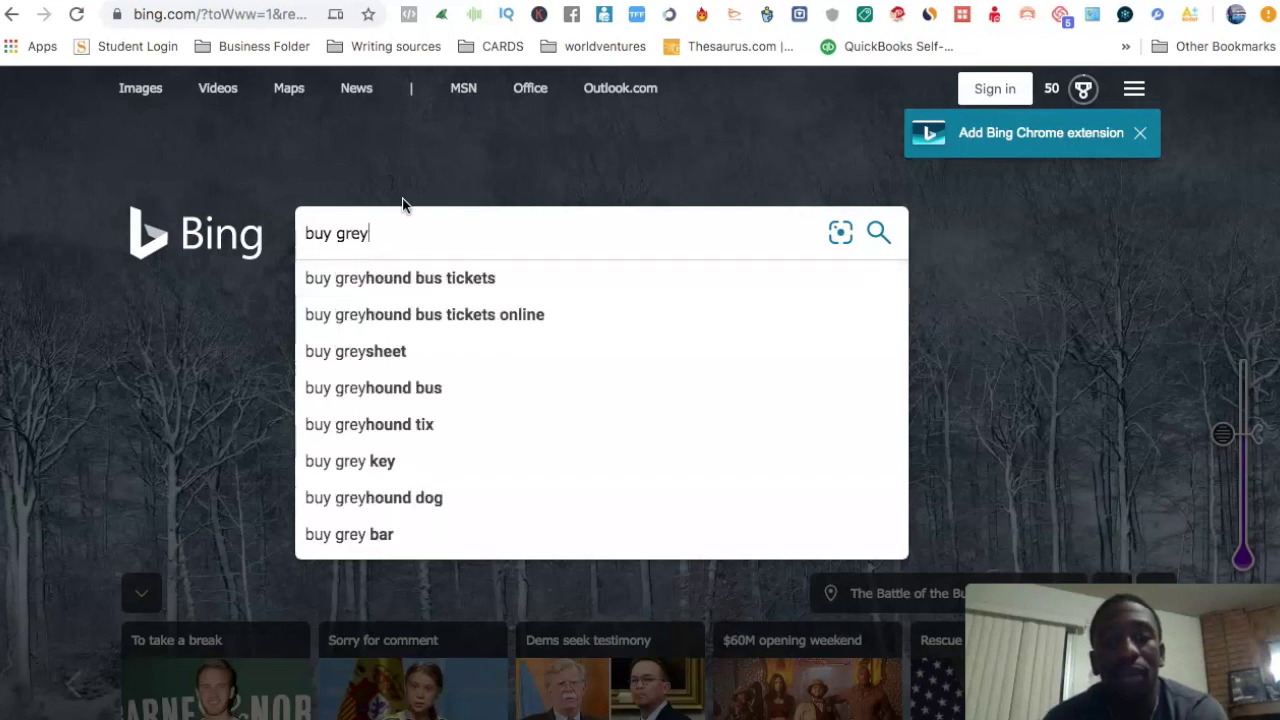
type("hound")
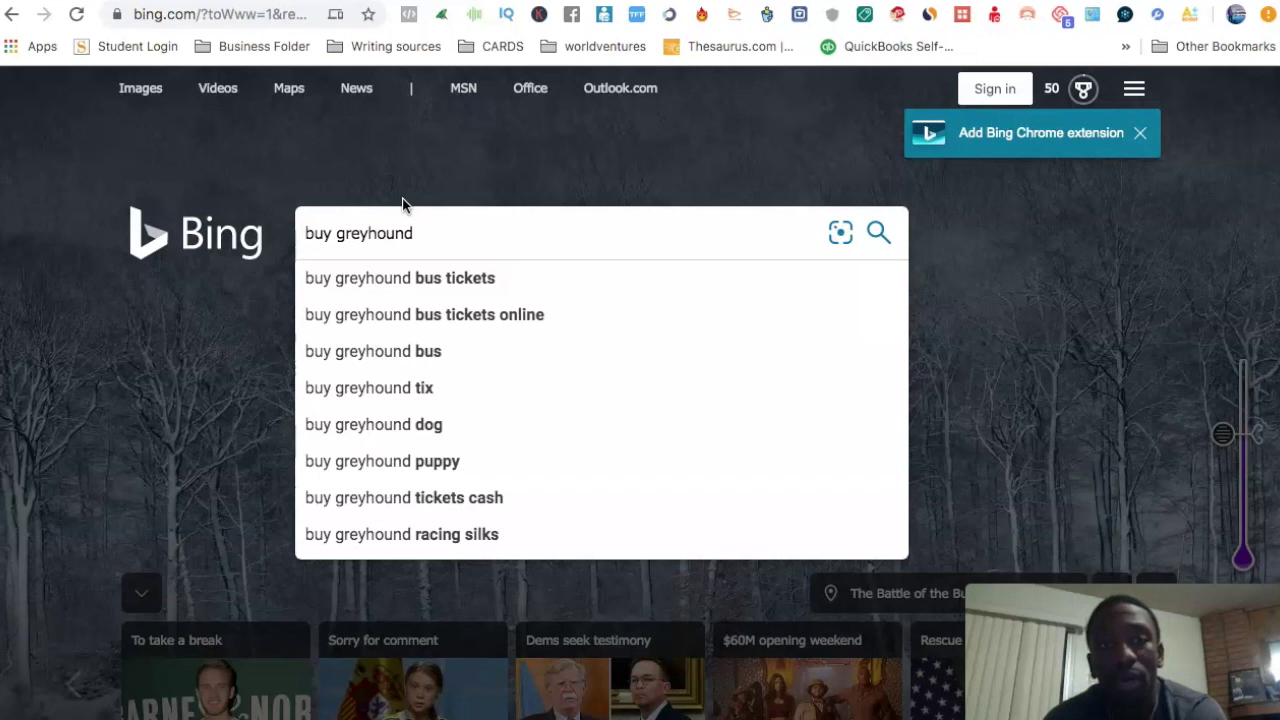
type(" dog")
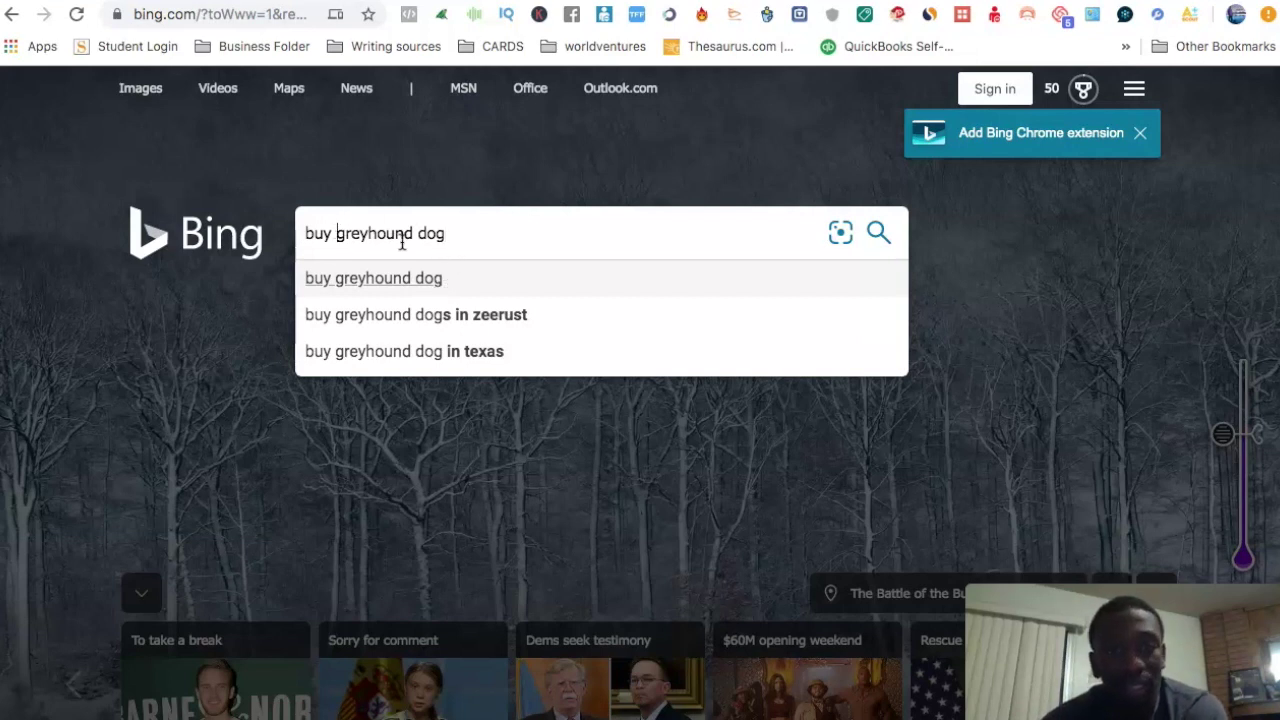
left_click_drag(448, 233, 335, 232)
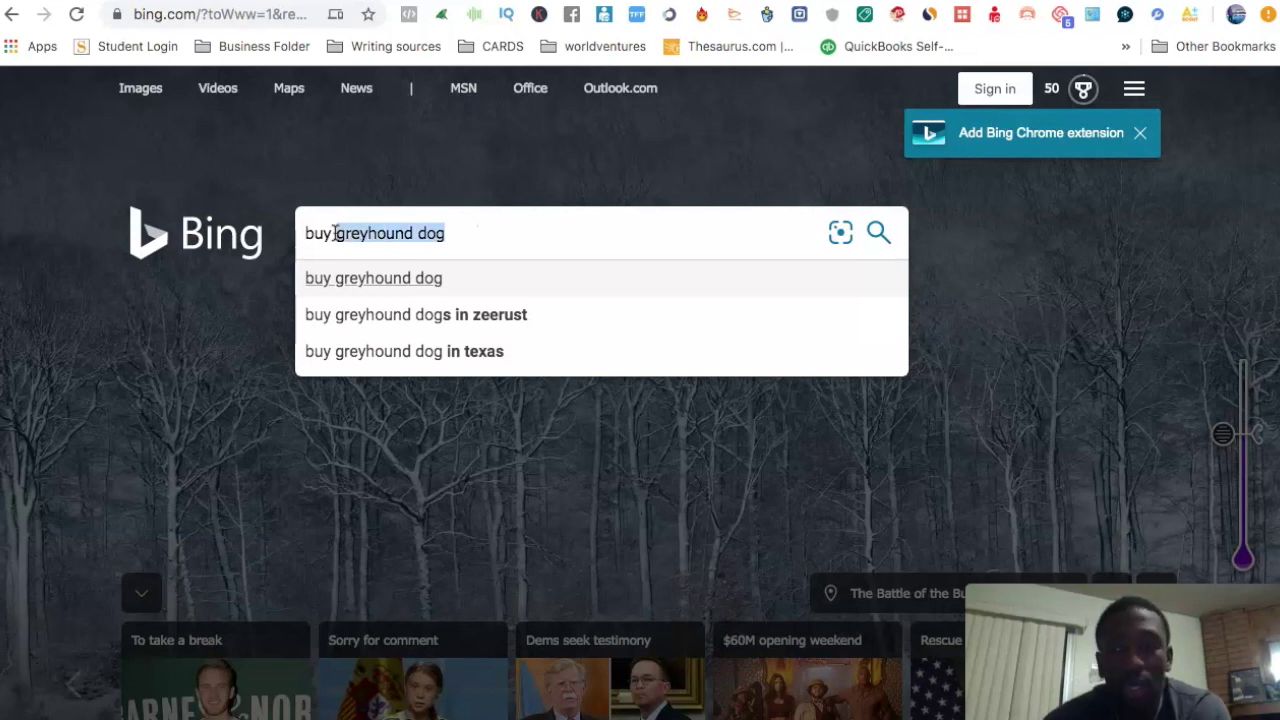
key("BackSpace")
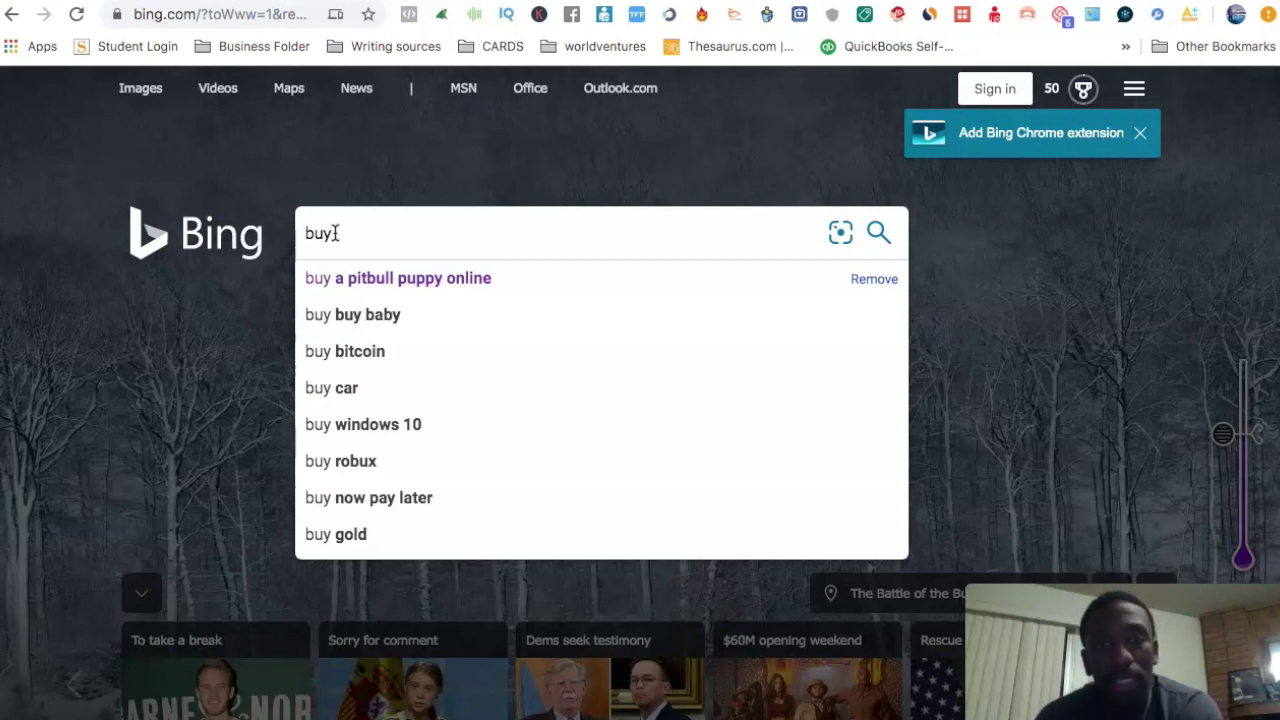
Step: Extend the Bing query to 'buy gold' and select its text
type("gold")
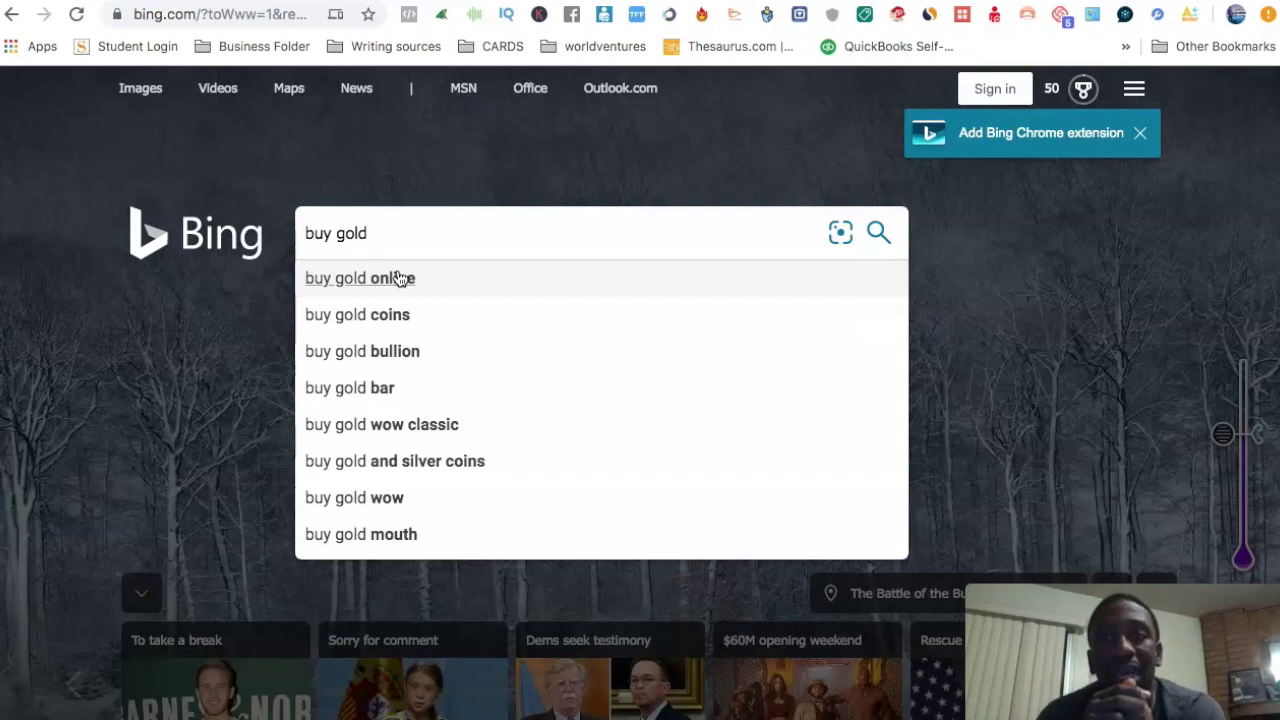
left_click_drag(372, 232, 304, 233)
Step: Type 'where can I buy $' to see dollar-amount suggestions, then clear the search box
type("where ")
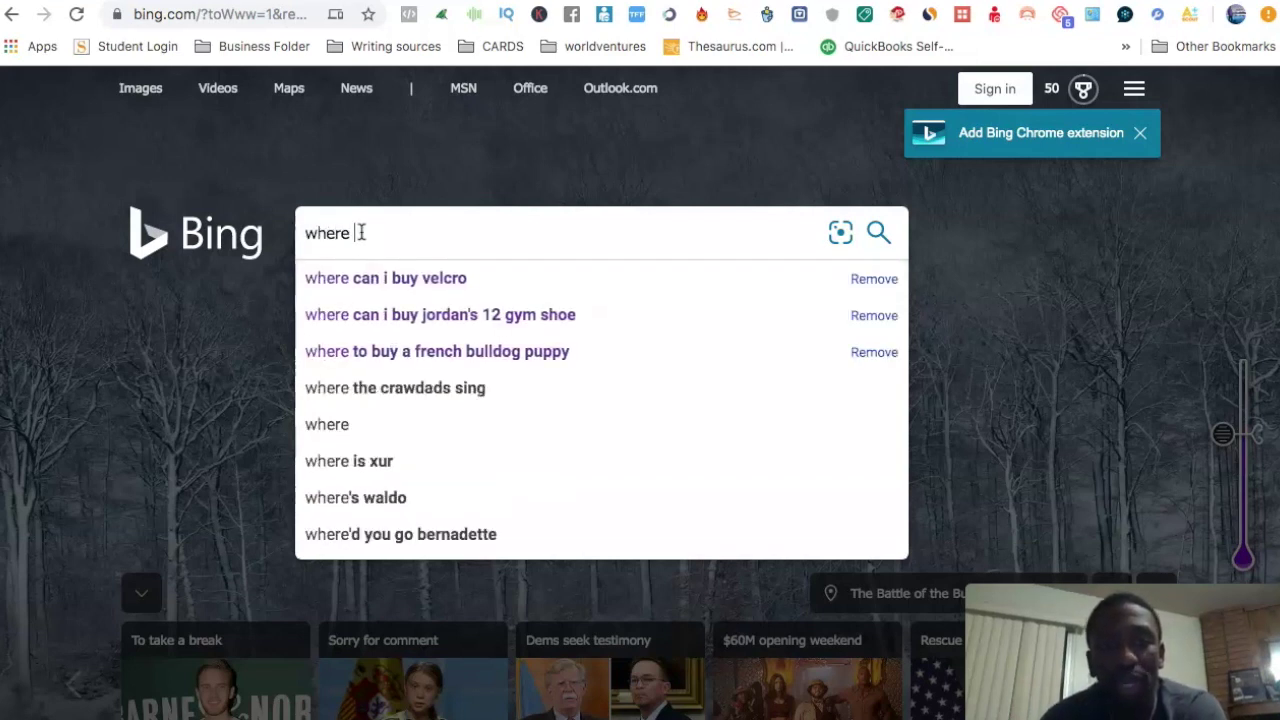
type("can I biu")
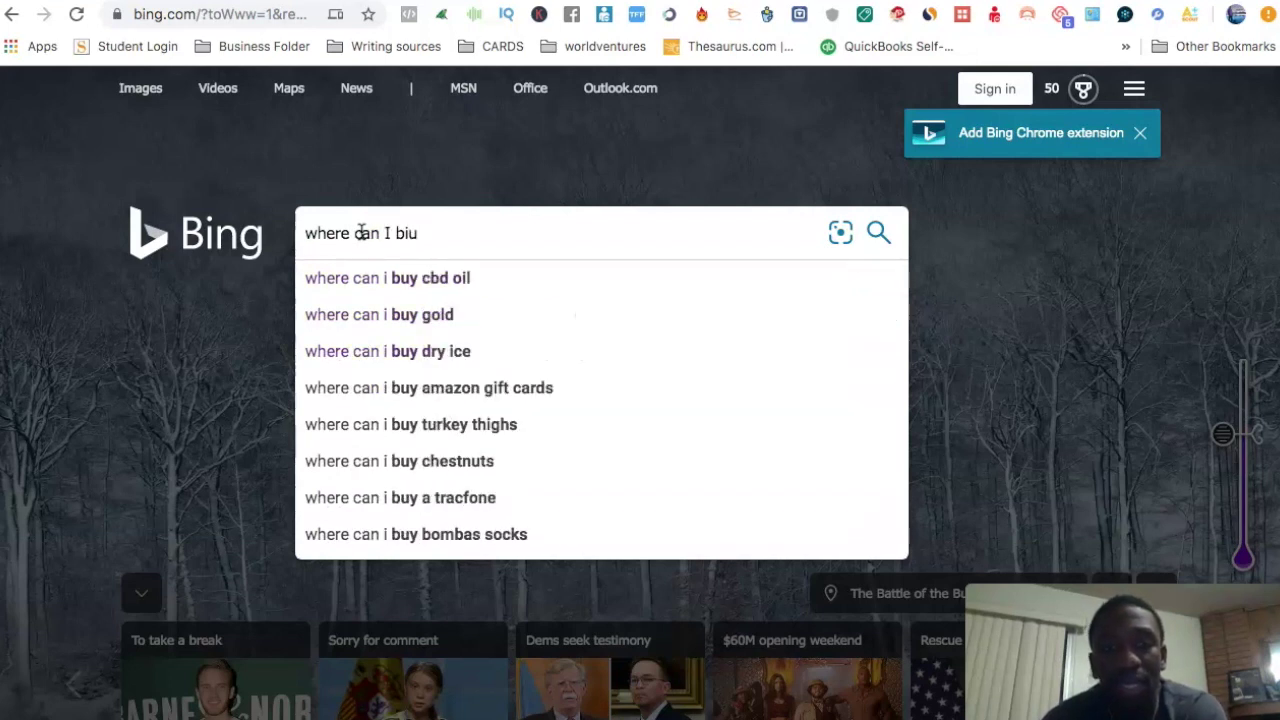
key("BackSpace")
type("uy")
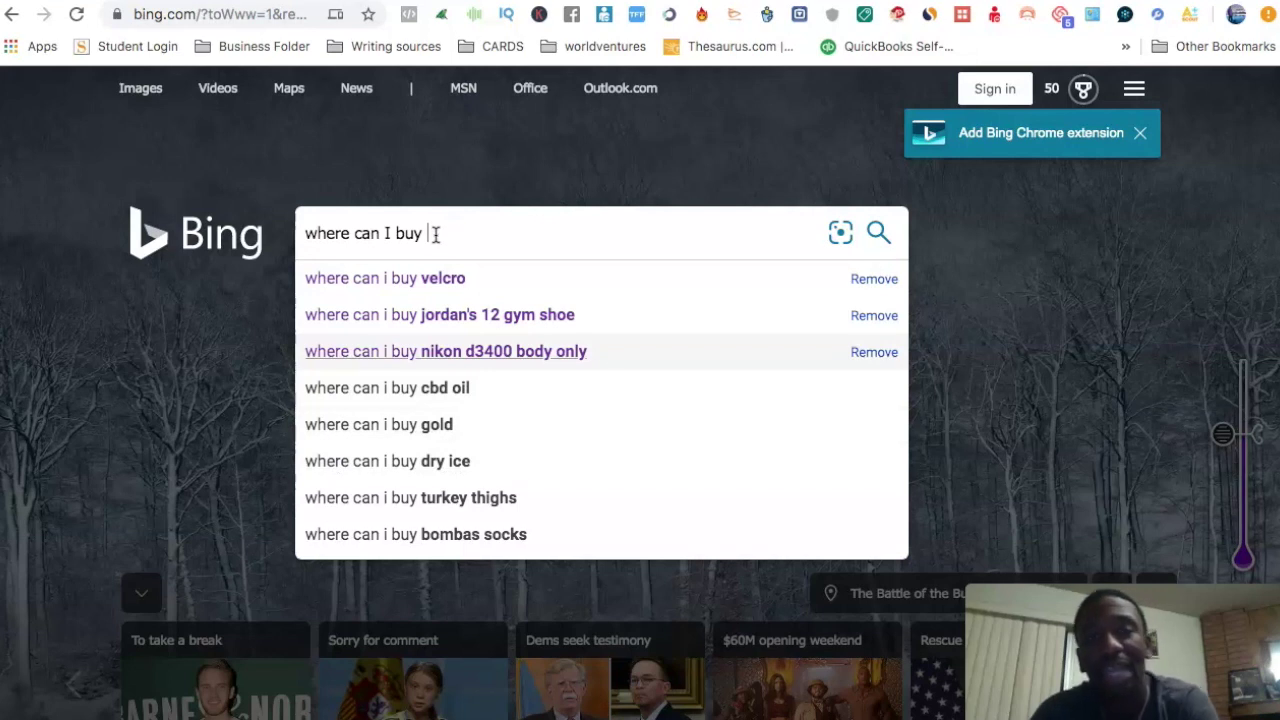
type("$")
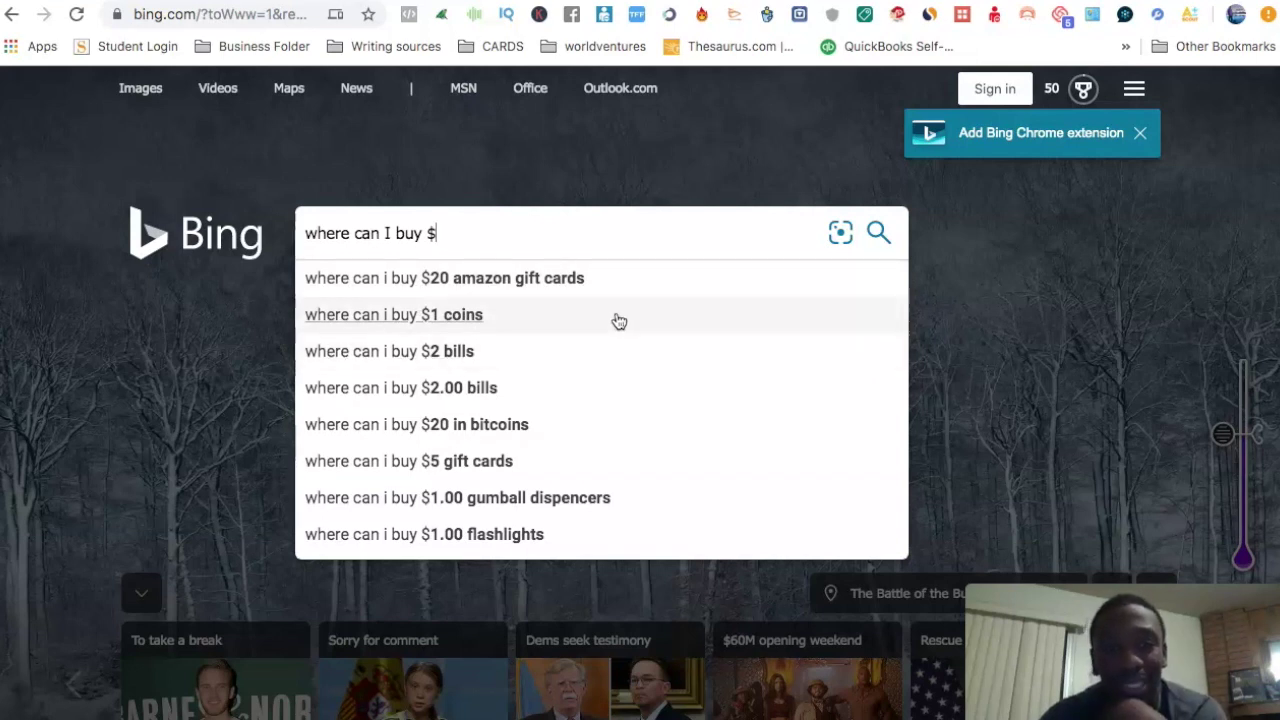
triple_click(591, 229)
key("BackSpace")
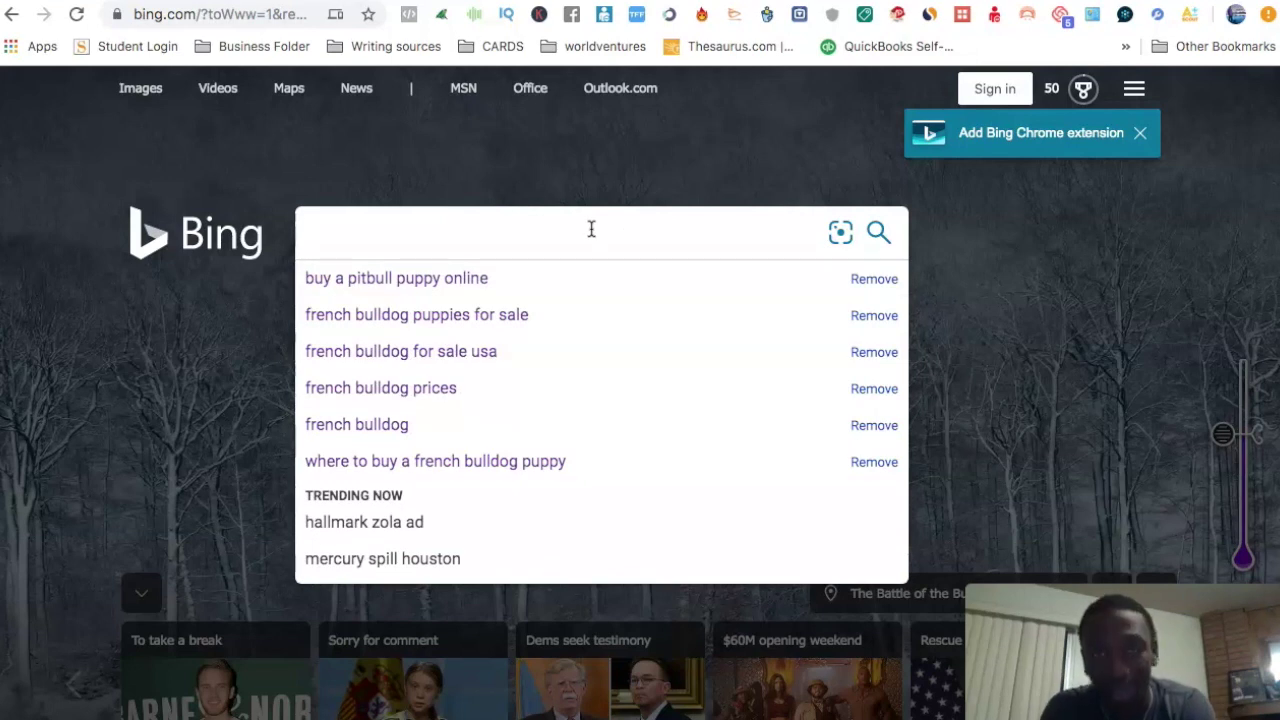